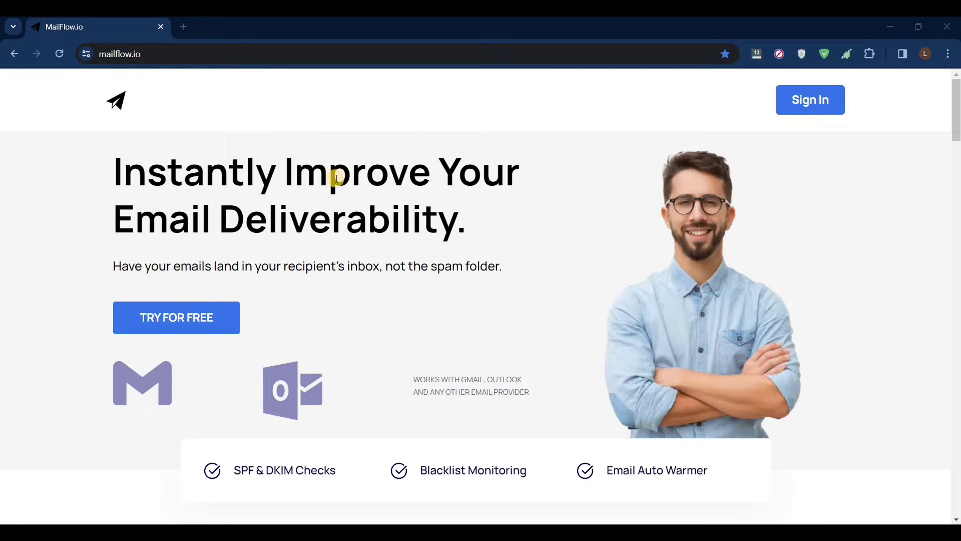
Review the Free Pool plan's price and limits in the pricing section, then choose Try it Now
scroll(957, 136, "down", 3)
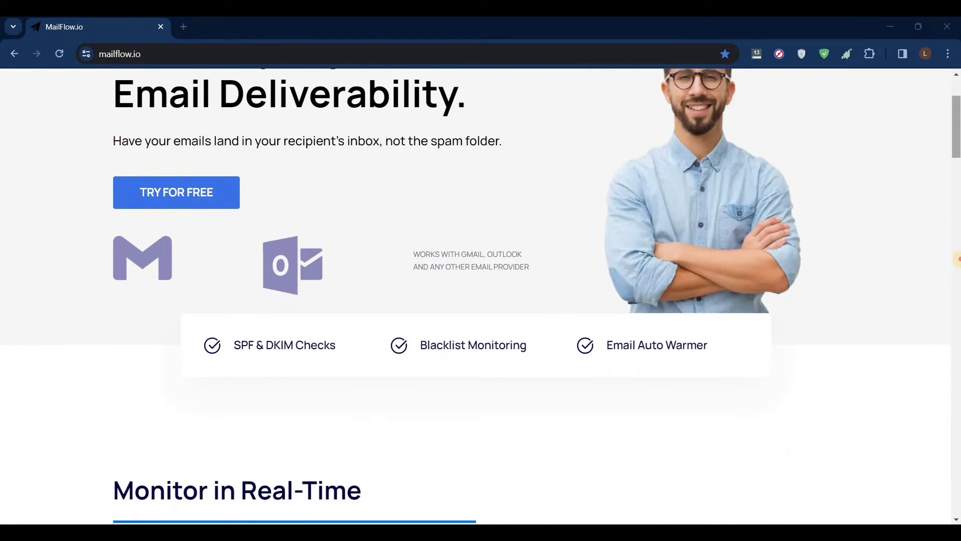
scroll(956, 260, "down", 20)
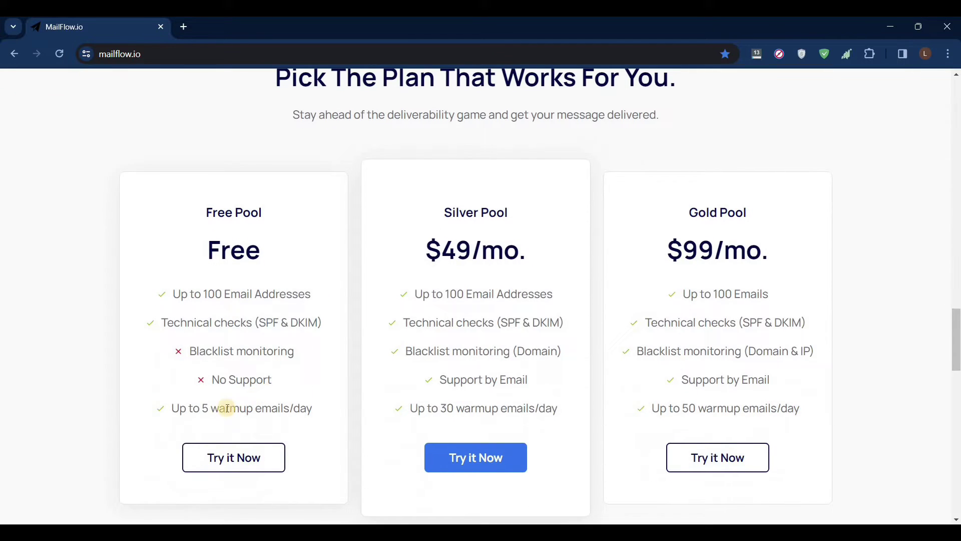
double_click(251, 246)
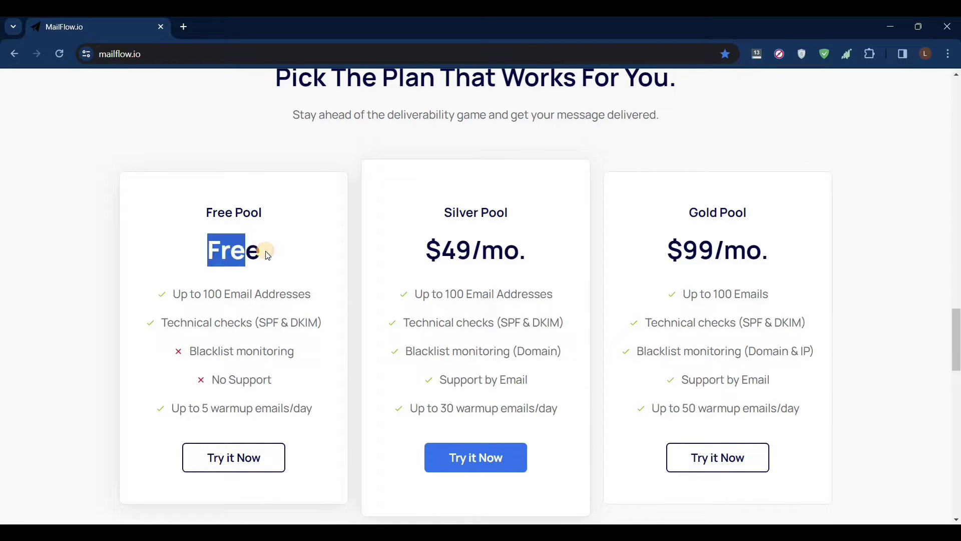
left_click(221, 251)
left_click_drag(240, 253, 192, 309)
left_click_drag(258, 307, 202, 294)
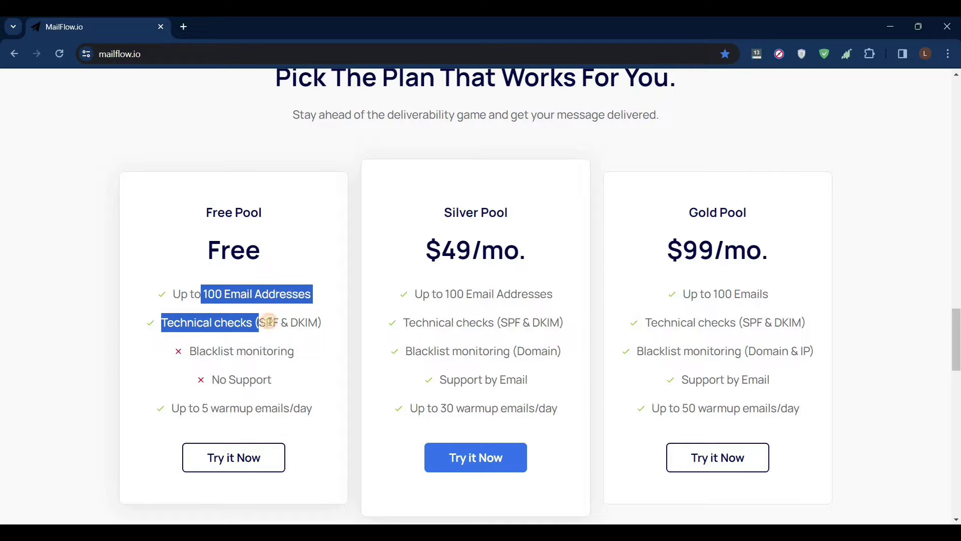
left_click(276, 294)
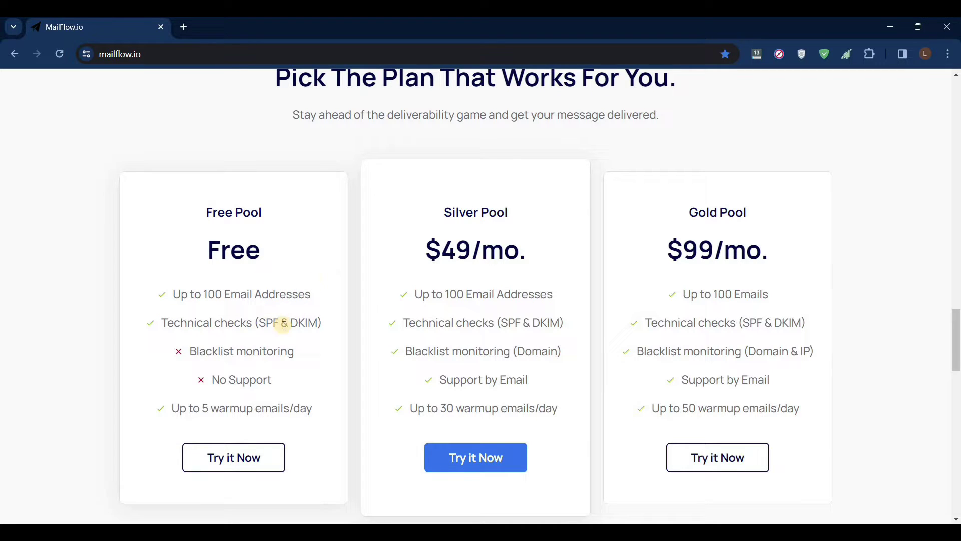
left_click(253, 468)
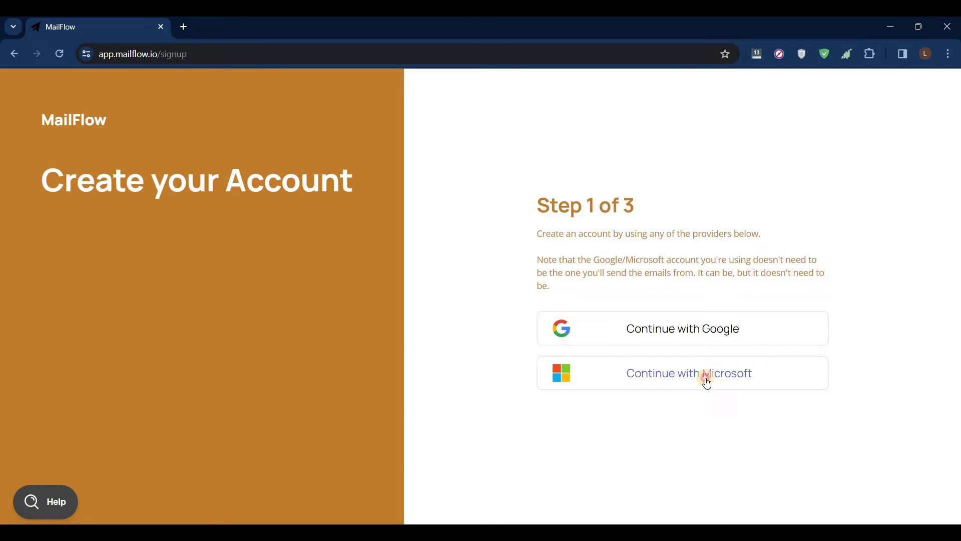
Continue with a Microsoft account and accept MailFlow's access permissions
left_click(706, 383)
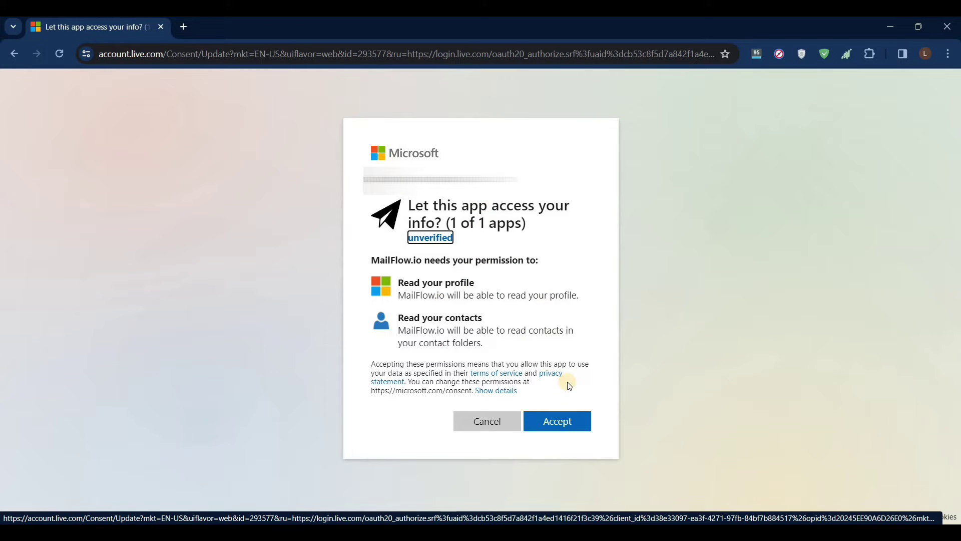
left_click(564, 430)
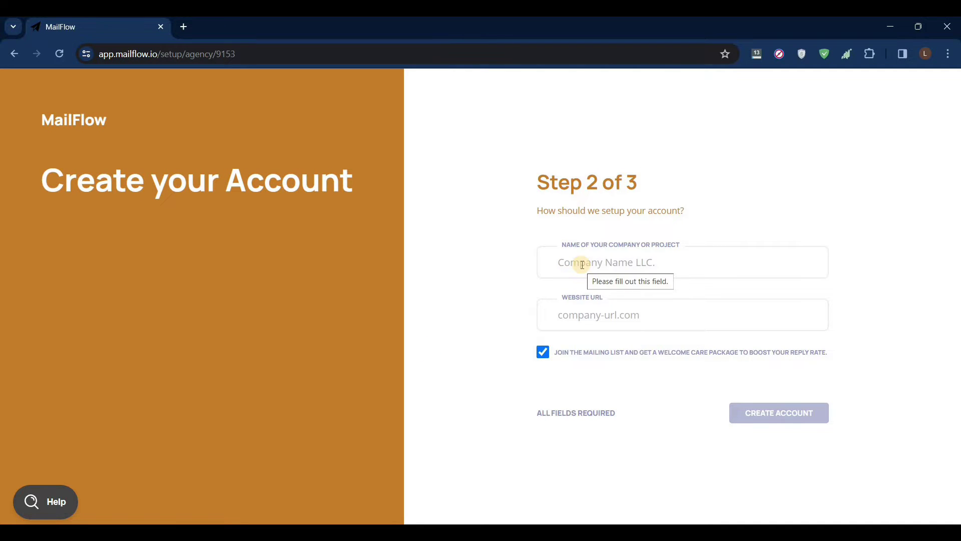
left_click(582, 264)
type("W")
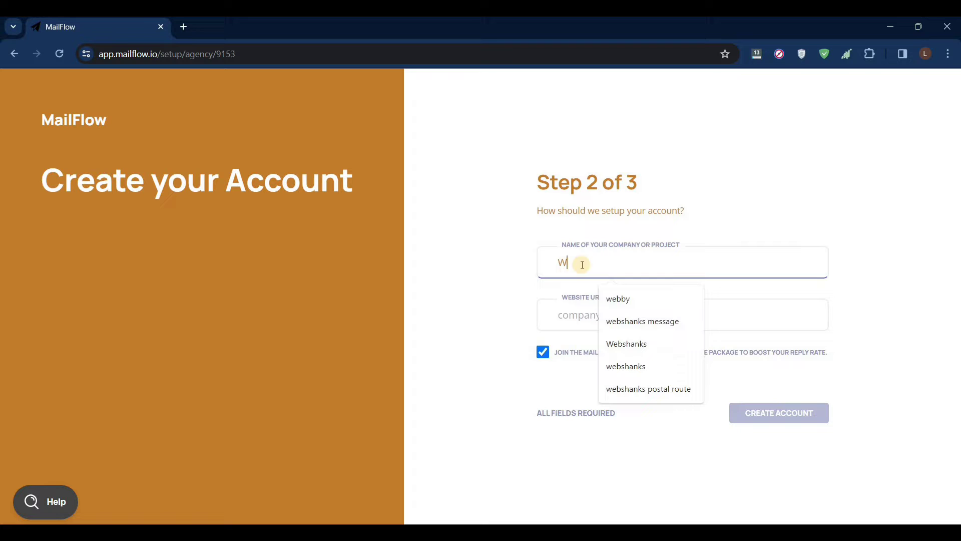
type("ebshanks")
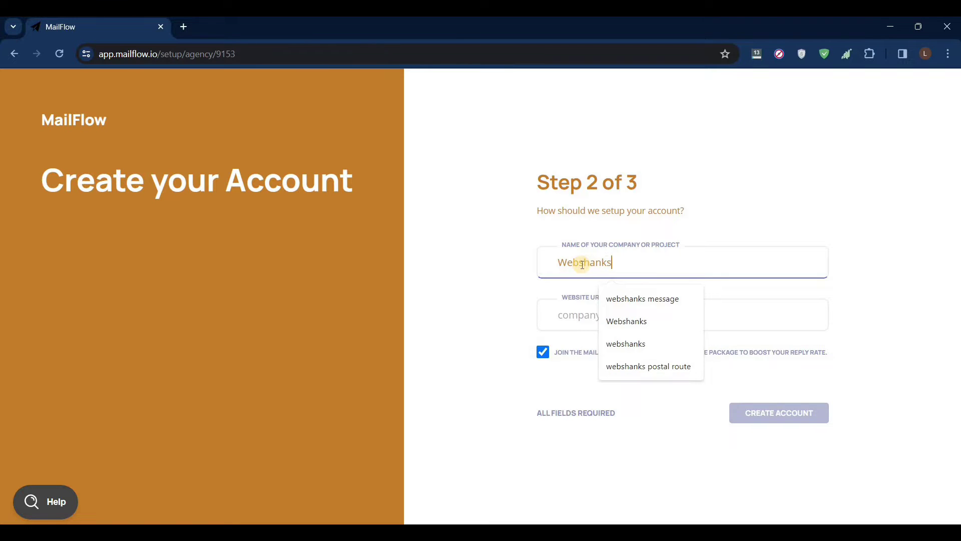
left_click(557, 316)
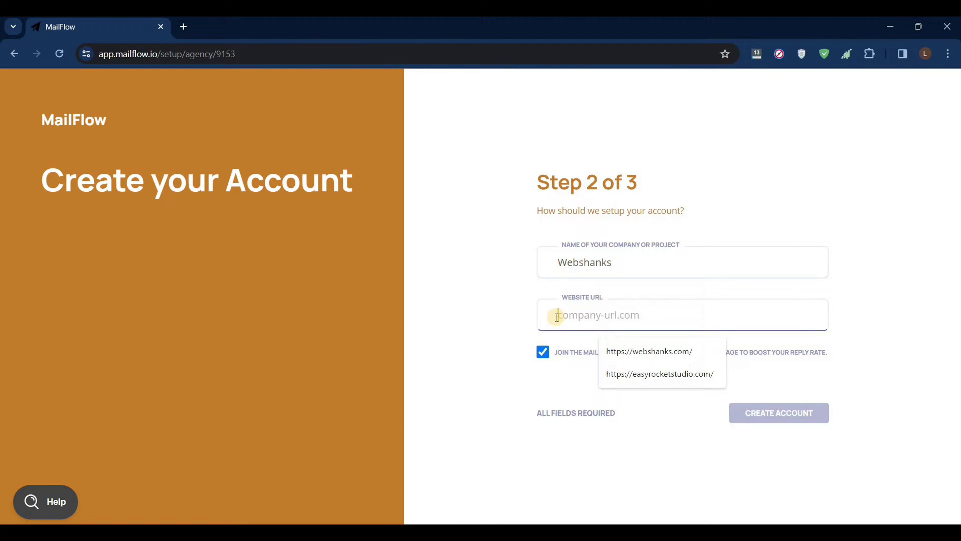
left_click(620, 348)
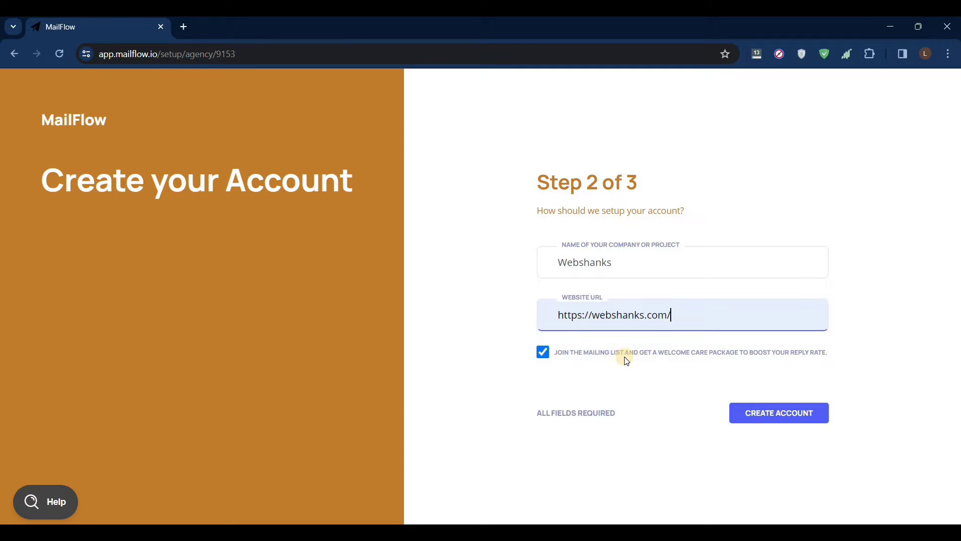
left_click(777, 421)
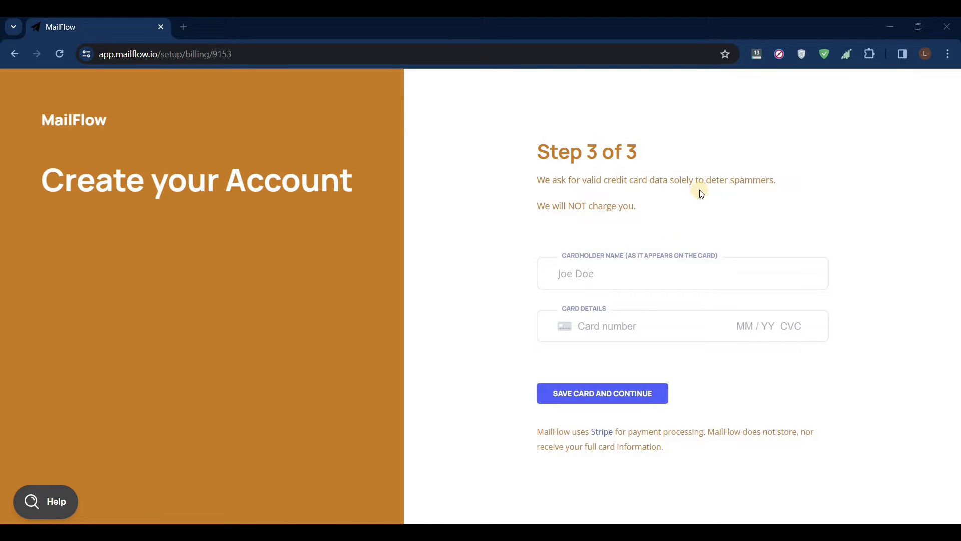
Fill in the cardholder name and saved card details, then save the card and continue
left_click_drag(775, 183, 706, 181)
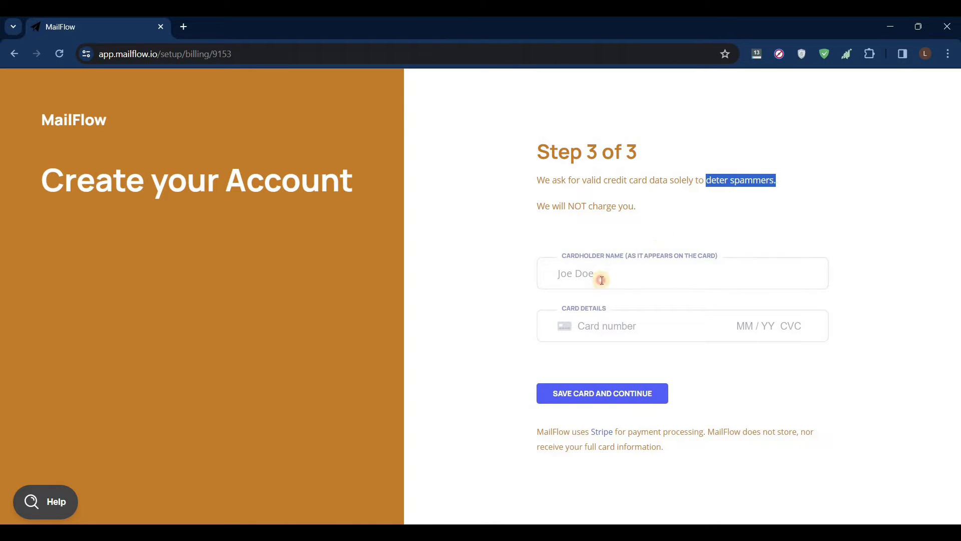
left_click(620, 273)
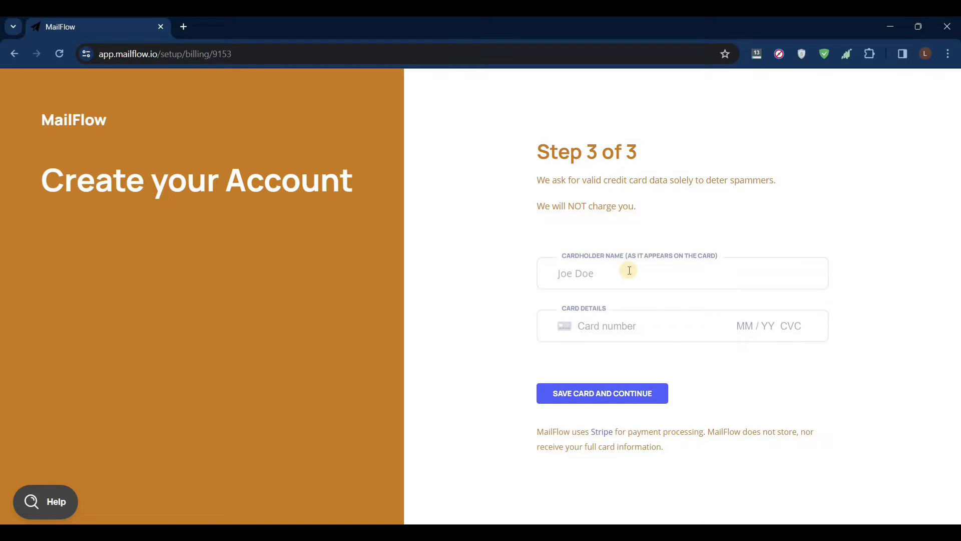
left_click(620, 345)
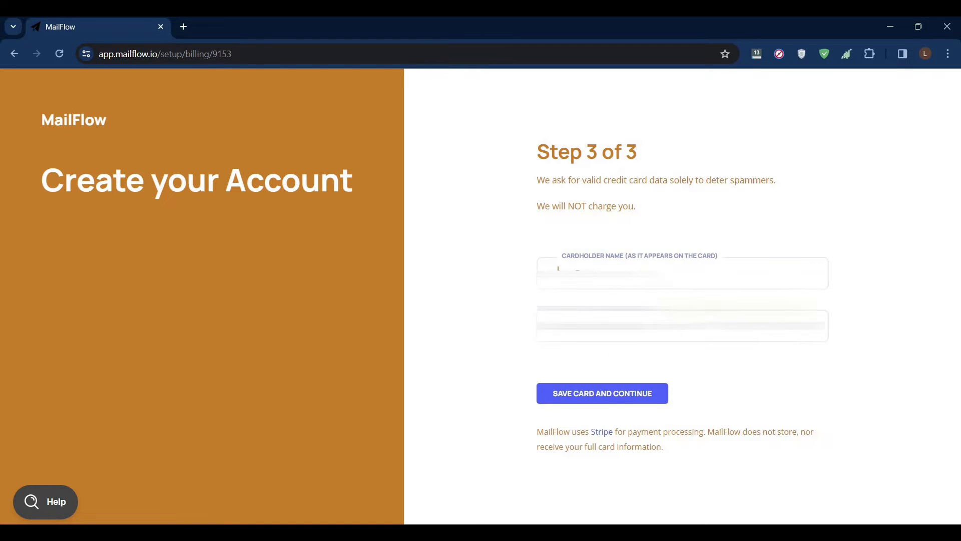
left_click(585, 396)
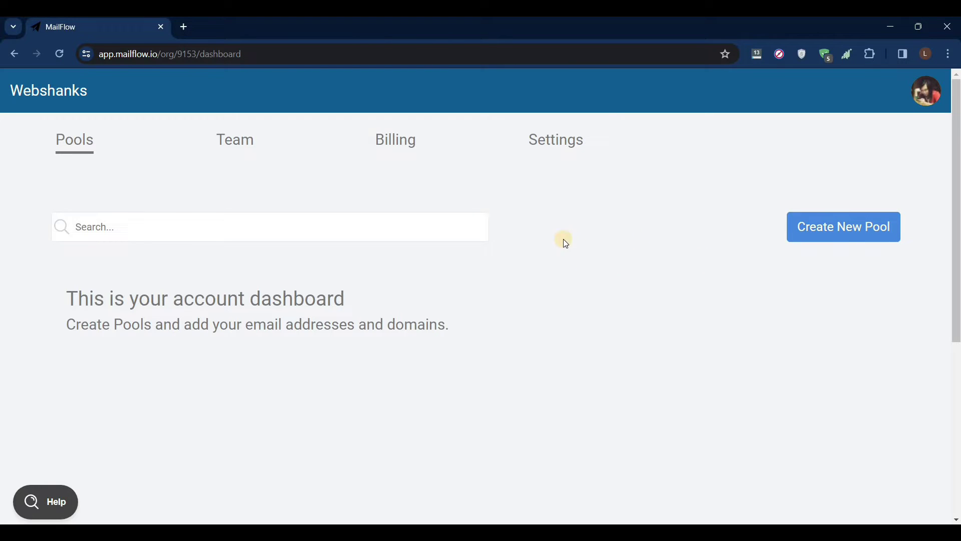
Create a new pool named 'First Warm Up'
left_click(837, 232)
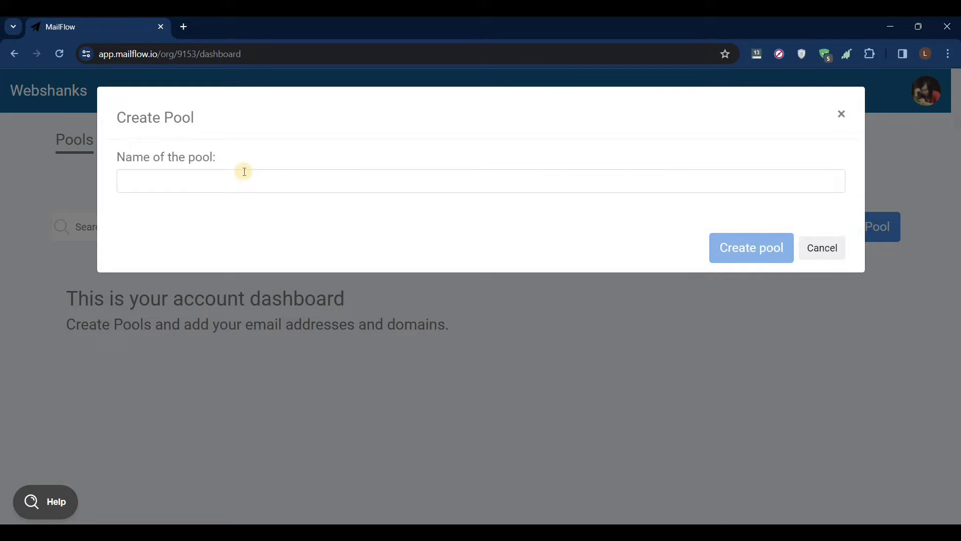
left_click(216, 179)
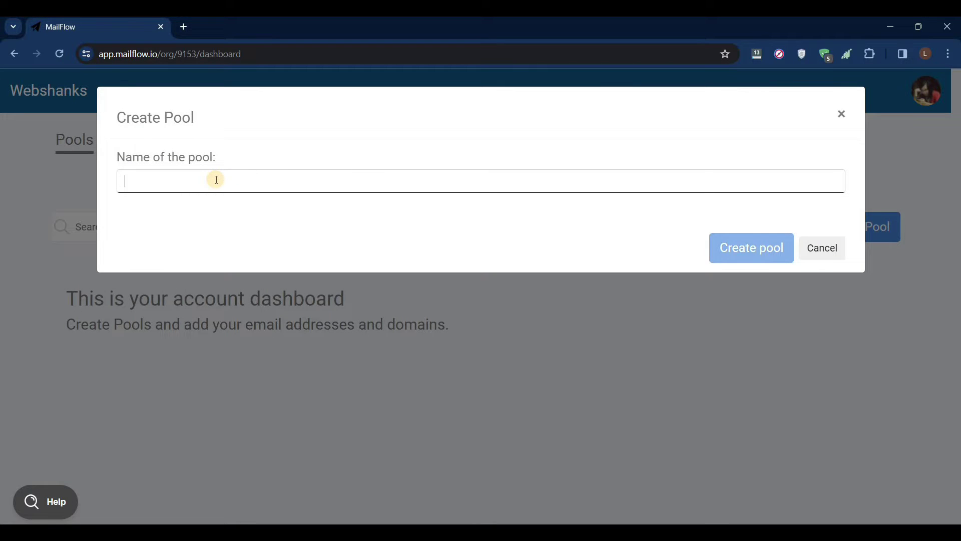
type("First Warm Up")
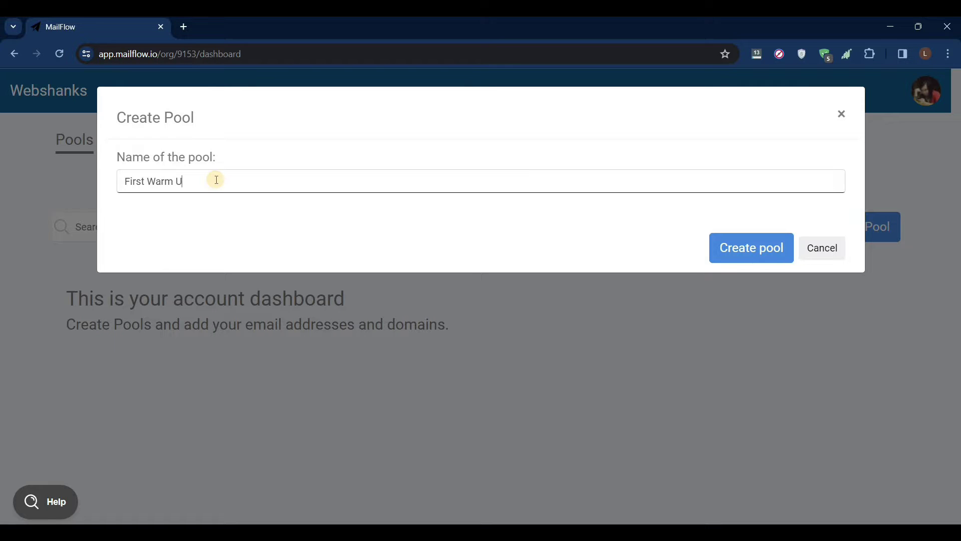
left_click(755, 249)
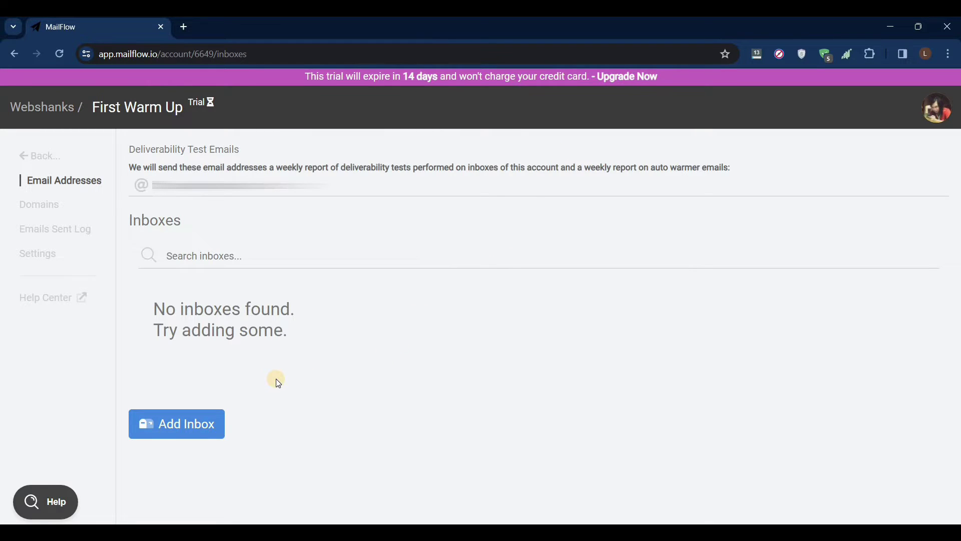
In the pool's Billing/Plan settings, choose the Free Plan and confirm the subscription
left_click(39, 254)
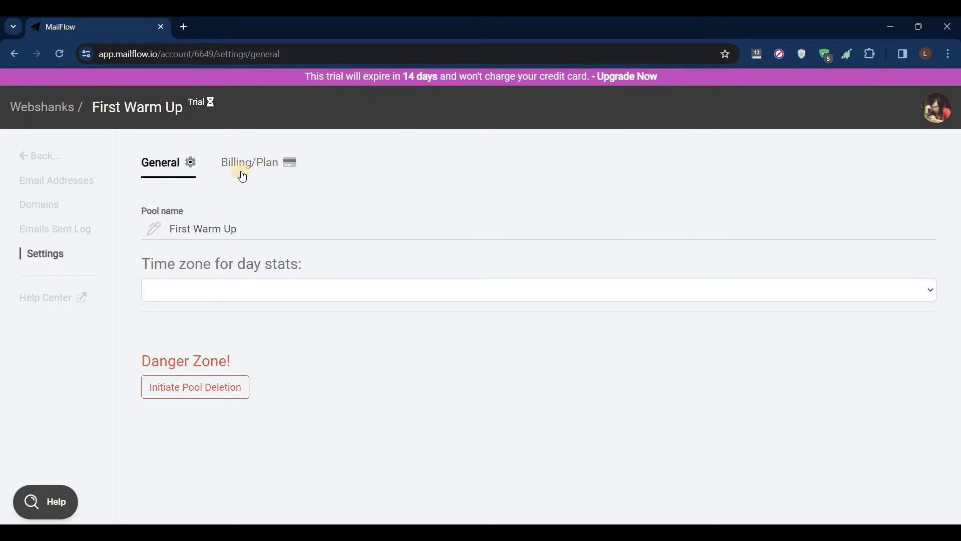
left_click(256, 171)
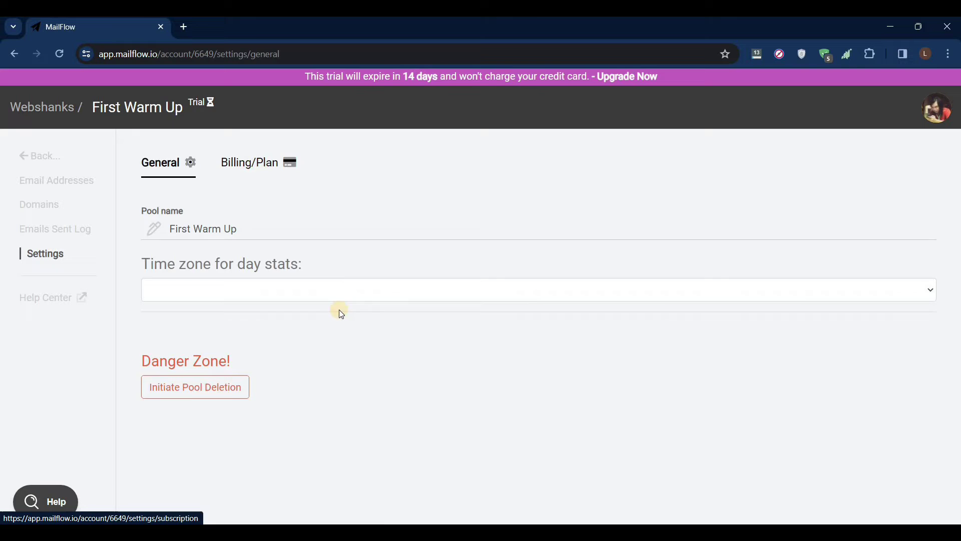
scroll(301, 476, "down", 1)
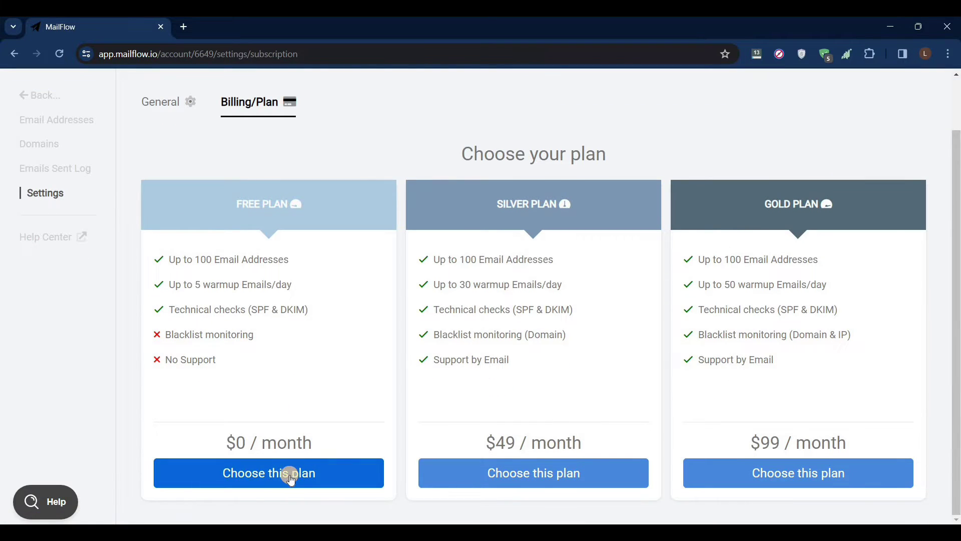
left_click(289, 481)
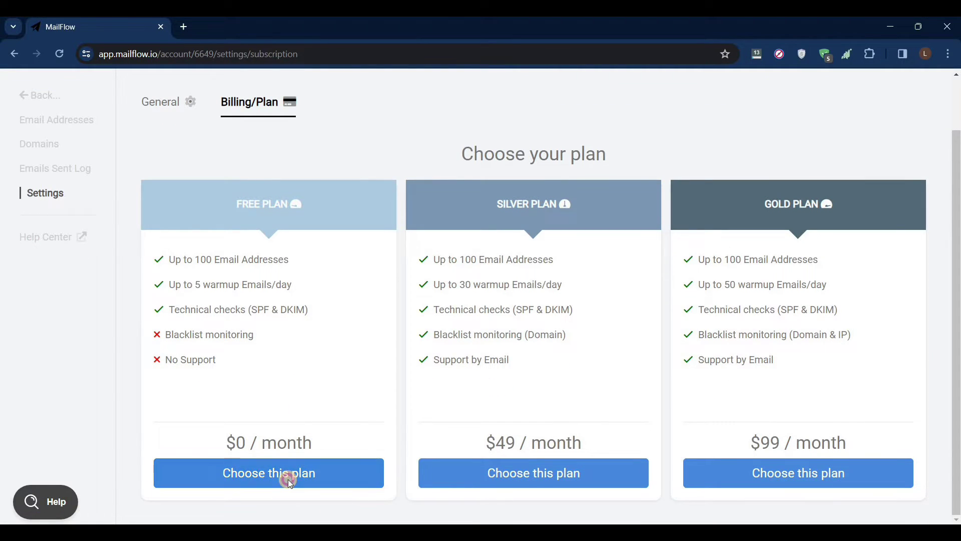
left_click(135, 232)
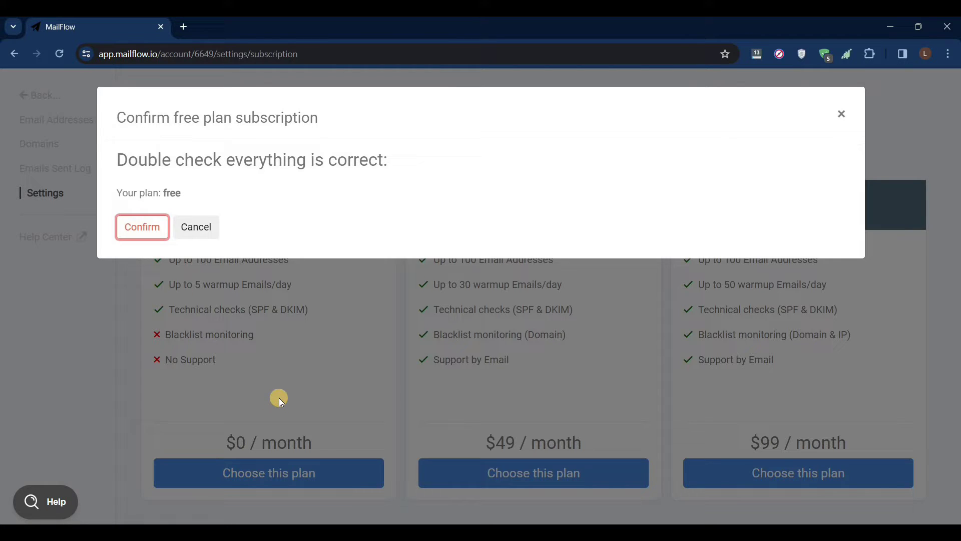
left_click(151, 235)
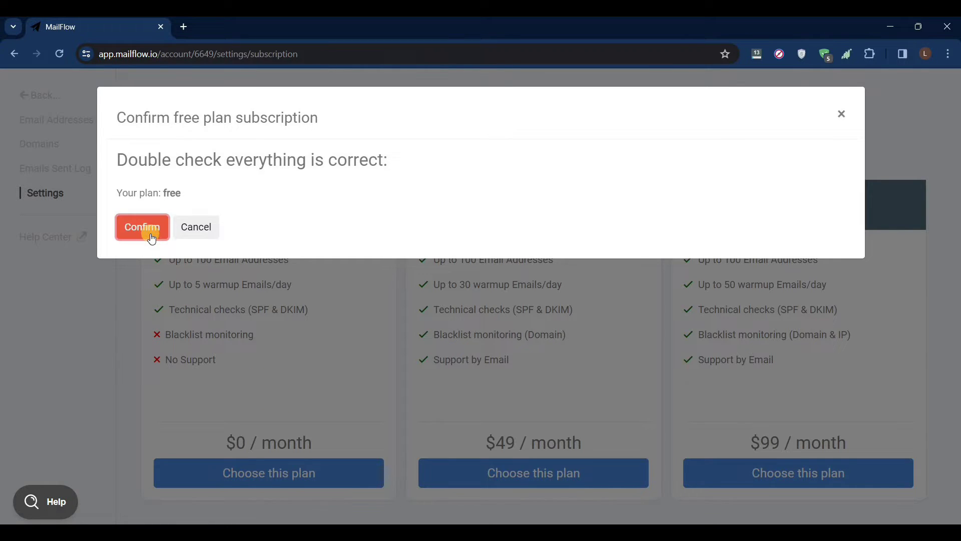
left_click(151, 237)
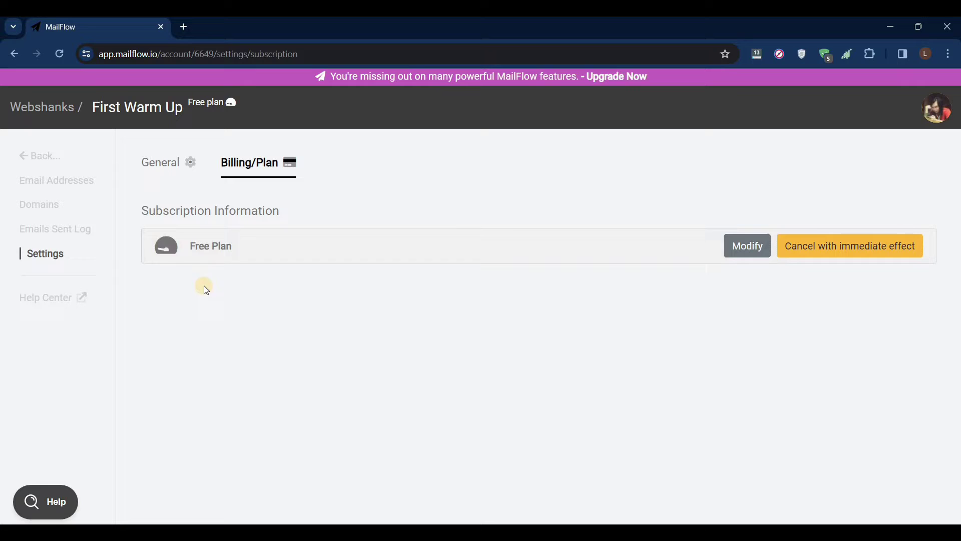
left_click_drag(191, 245, 229, 290)
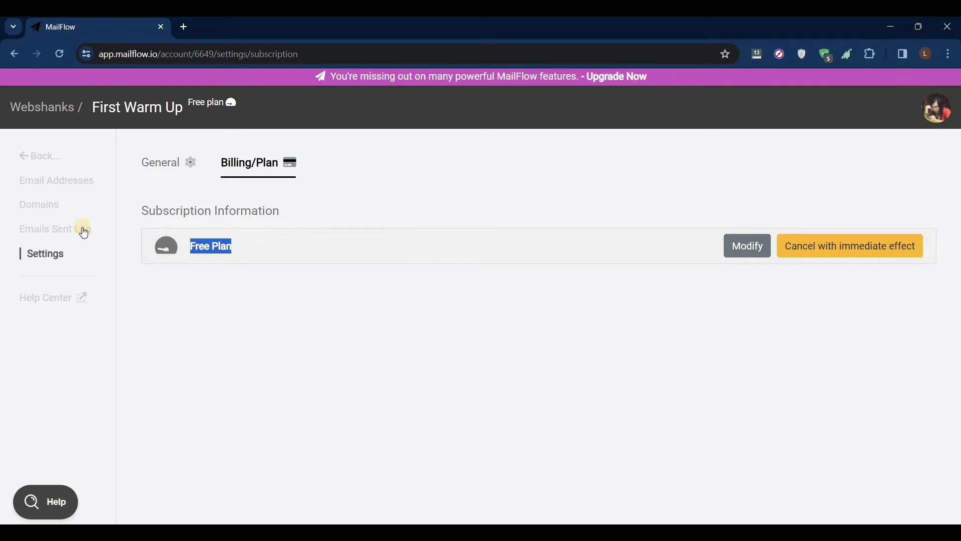
From Email Addresses, add an inbox you can access and choose the Custom IMAP/SMTP provider
left_click(64, 181)
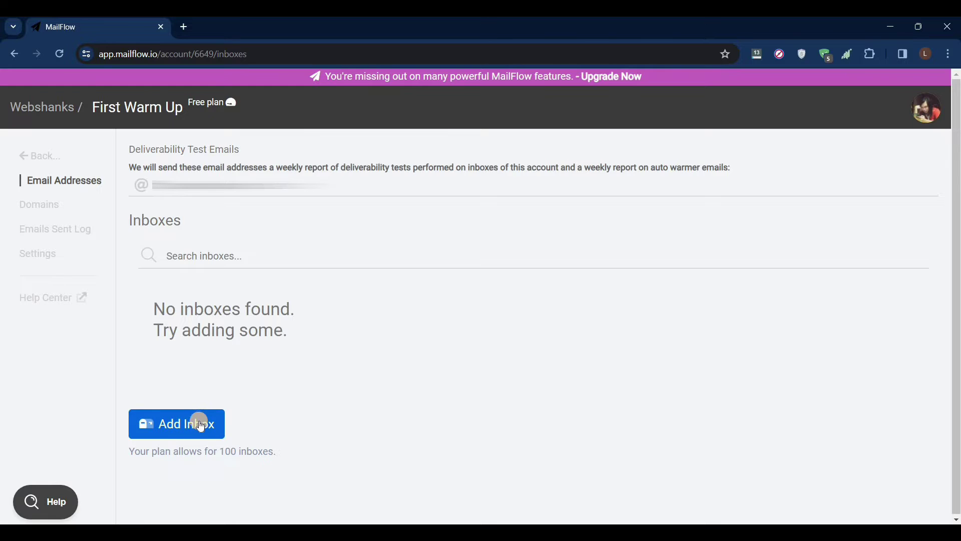
left_click(199, 425)
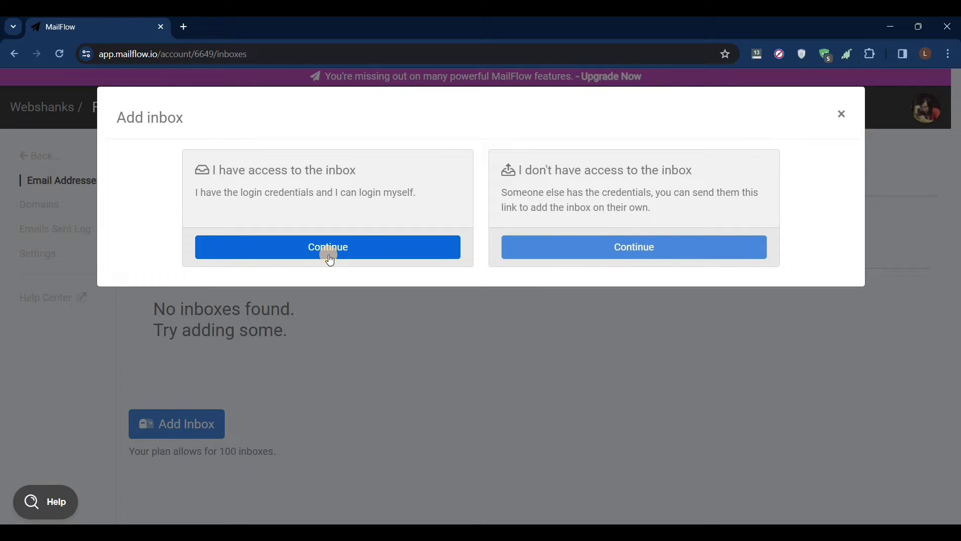
left_click_drag(216, 169, 379, 183)
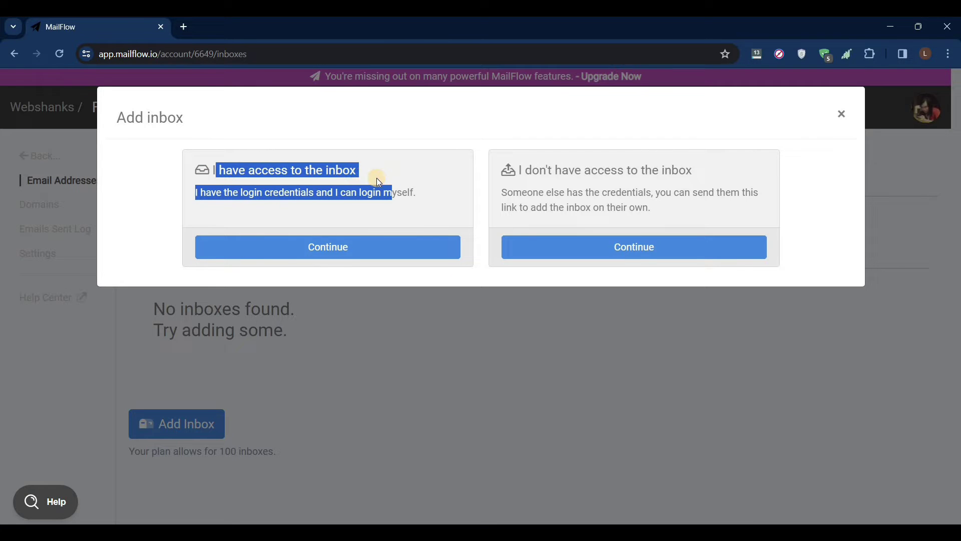
left_click(355, 248)
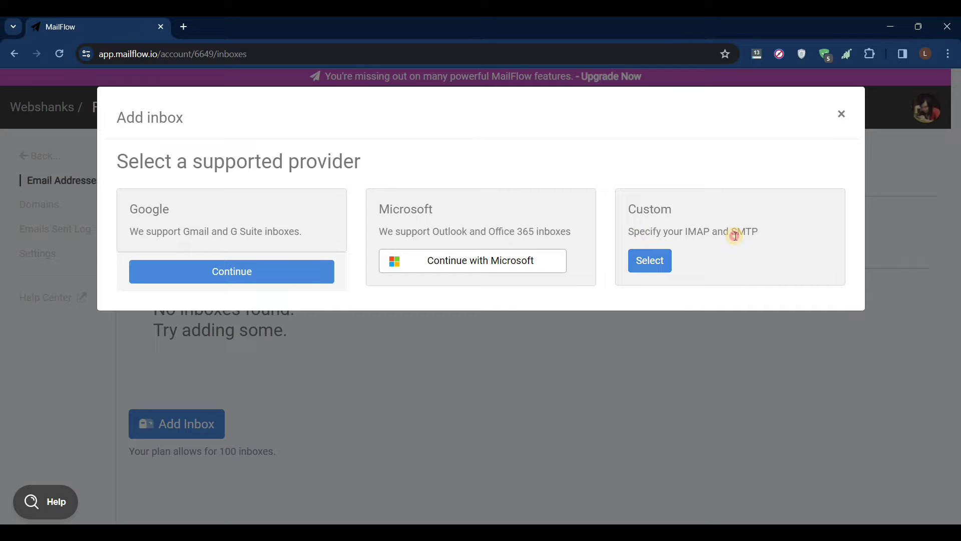
left_click_drag(734, 235, 640, 233)
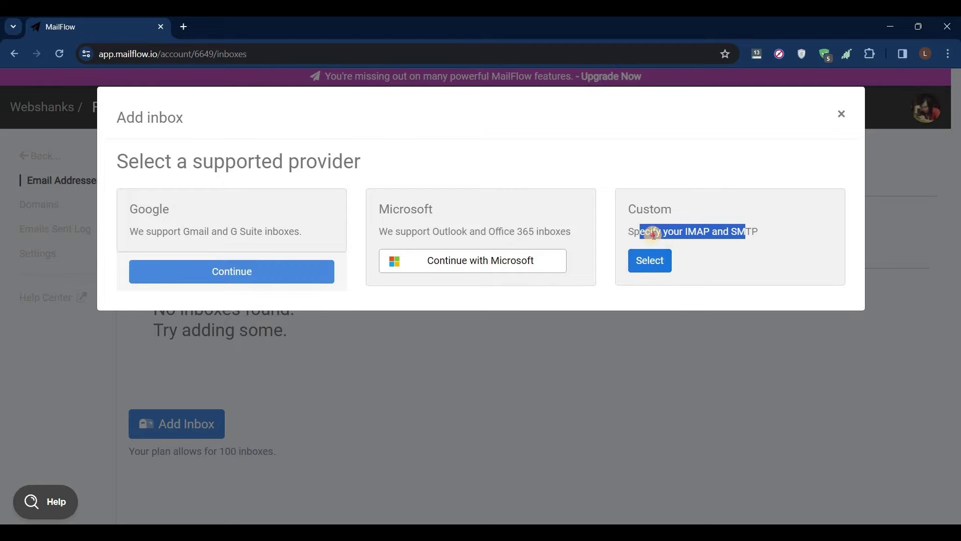
left_click(650, 262)
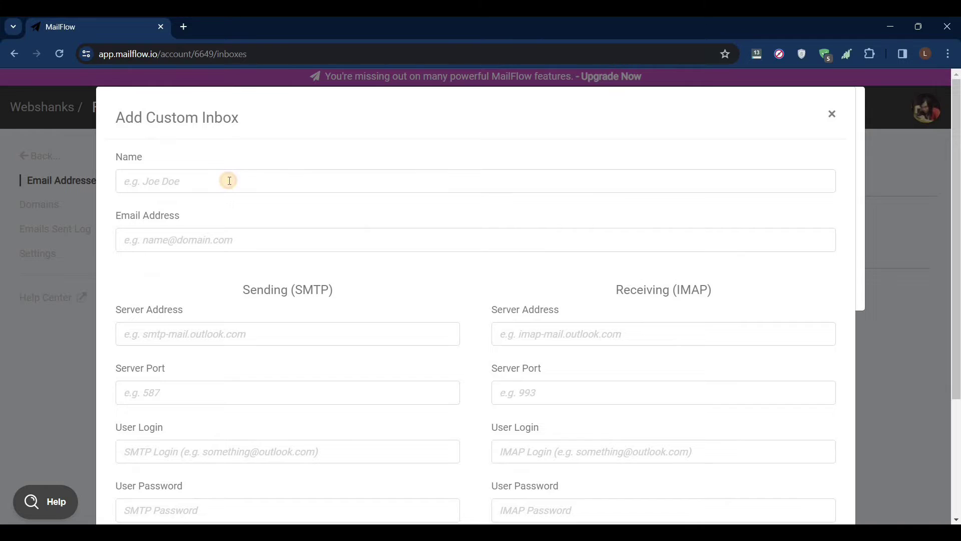
Enter the inbox owner's name and email, and set both SMTP and IMAP servers to mail.webshanks.store
left_click(229, 181)
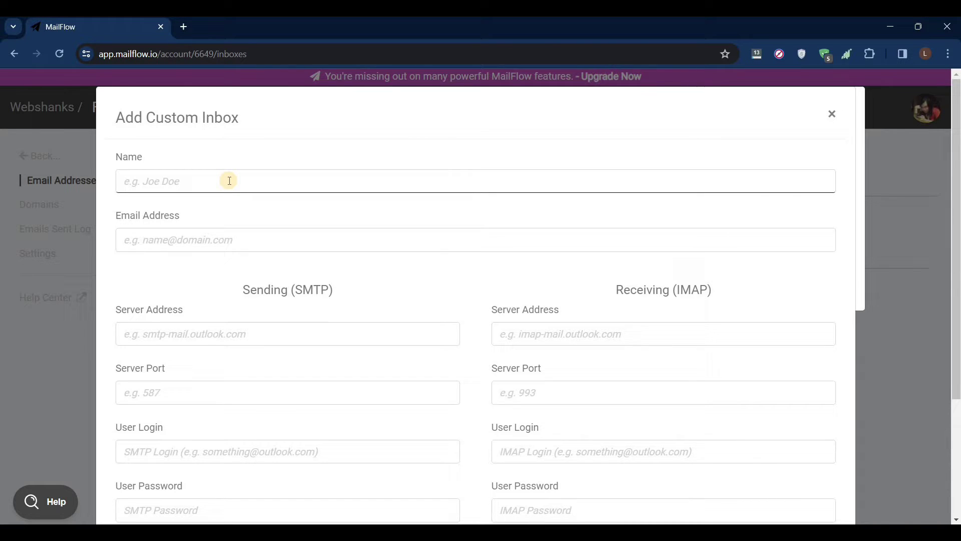
type("Bruce Wayne")
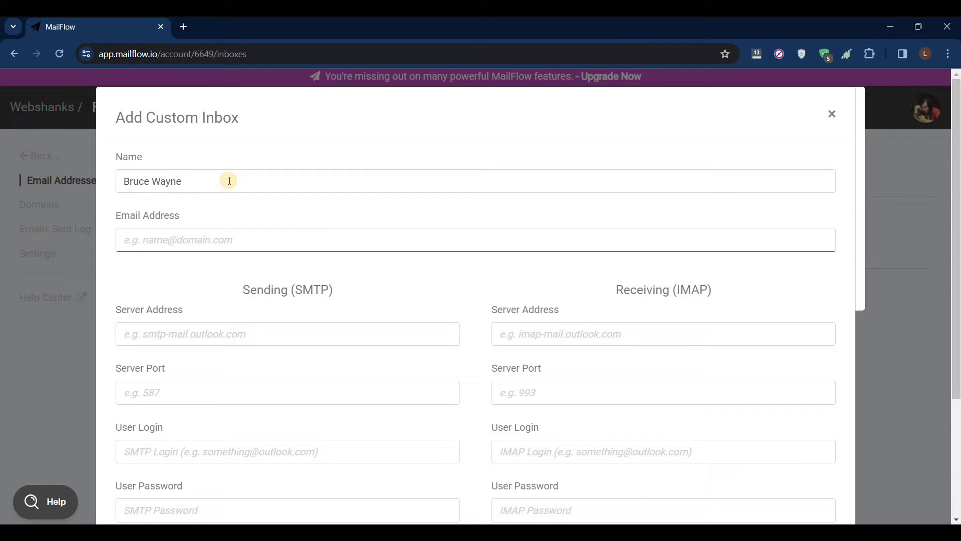
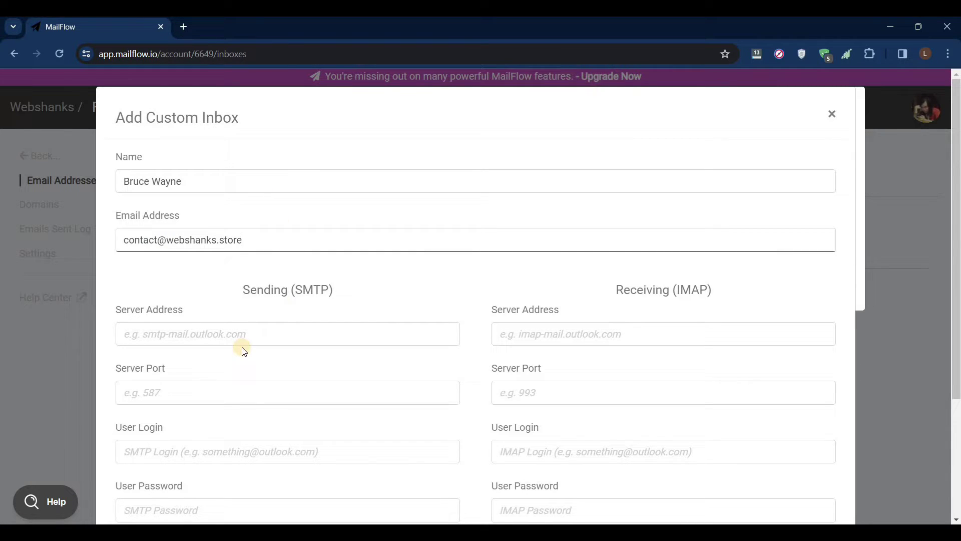
scroll(265, 321, "down", 1)
scroll(240, 332, "up", 1)
left_click(241, 335)
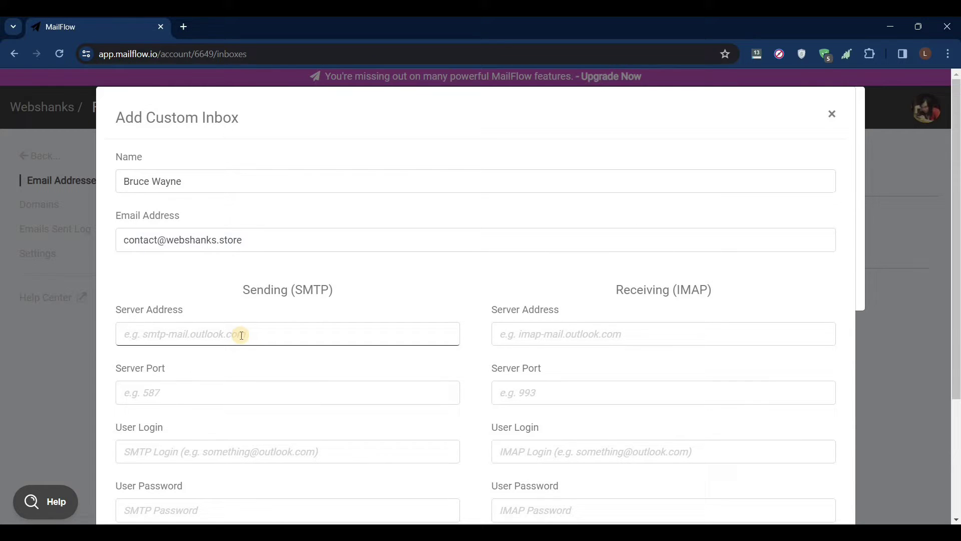
type("mail.webshan")
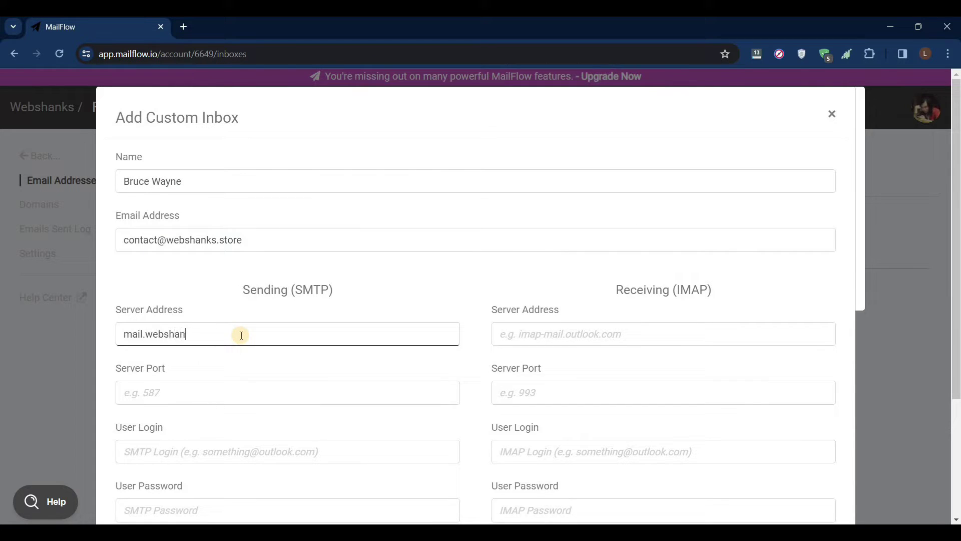
type("ks.store")
key("ctrl+a")
key("ctrl+c")
left_click(571, 339)
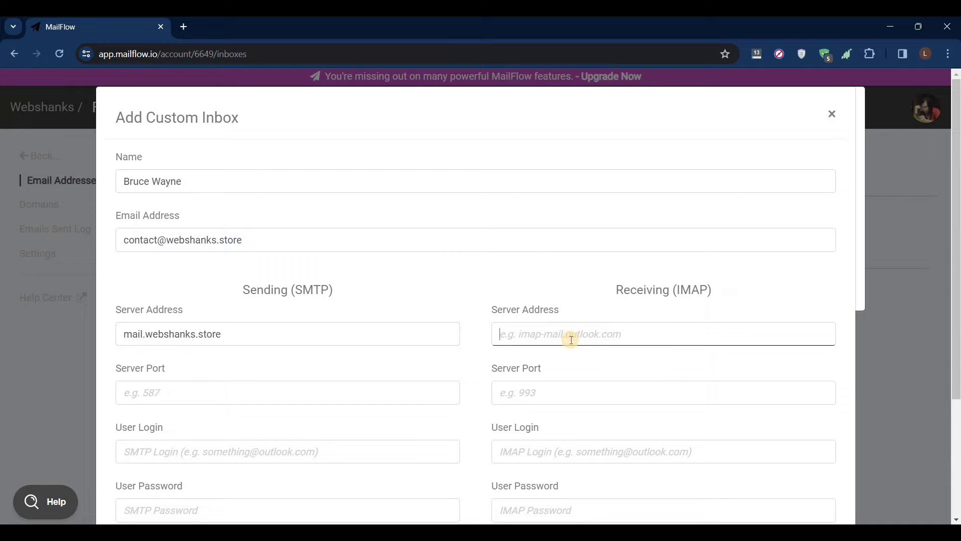
key("ctrl+v")
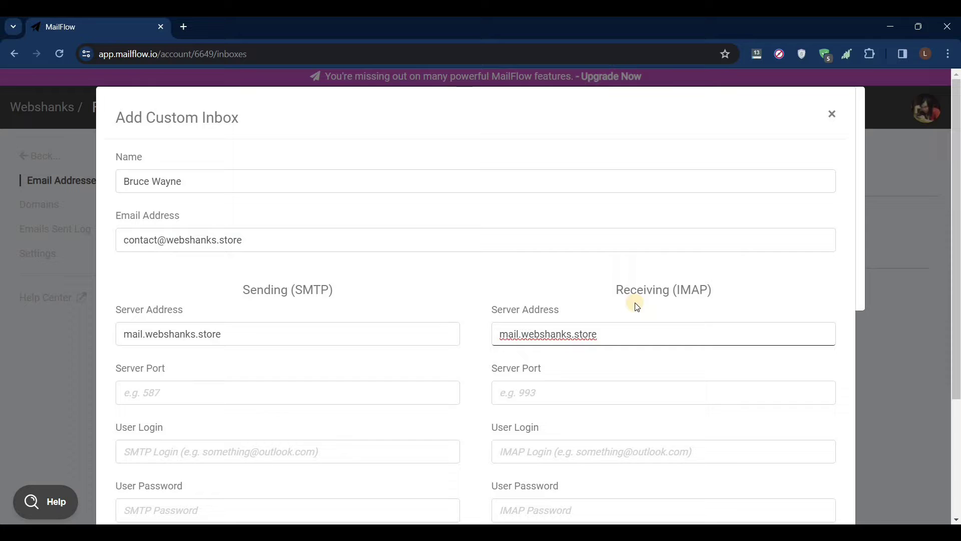
left_click_drag(723, 304, 500, 335)
Set SMTP port 587 and IMAP port 993, using the inbox email as both user logins
left_click(187, 388)
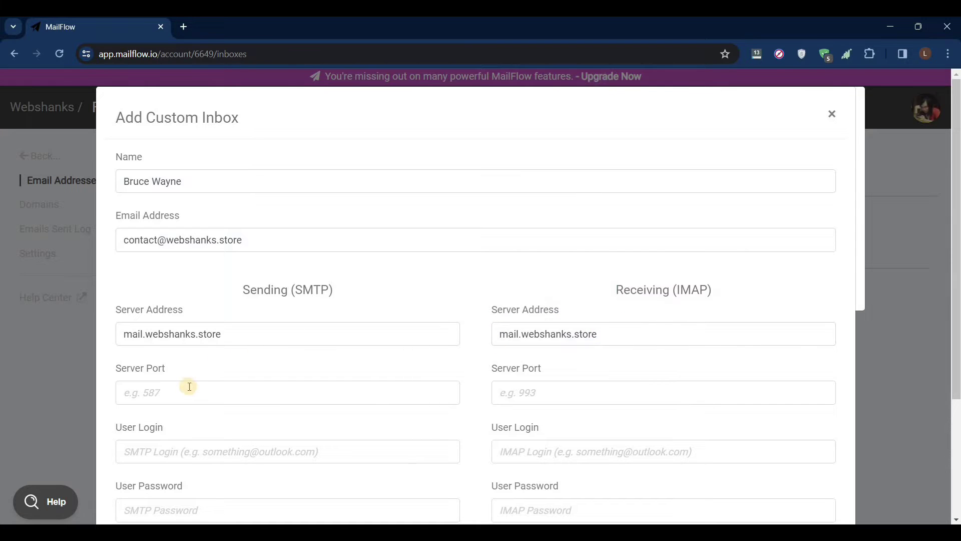
type("587")
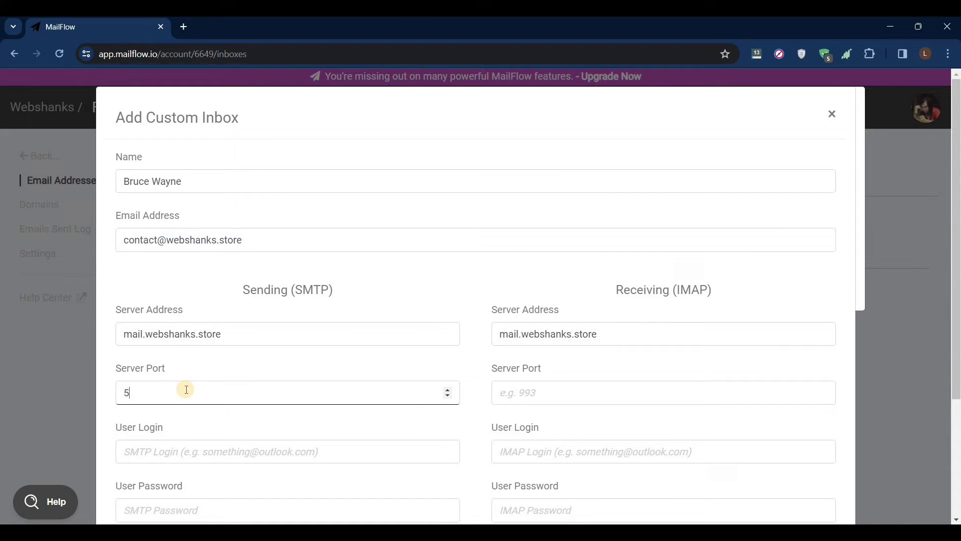
left_click(545, 399)
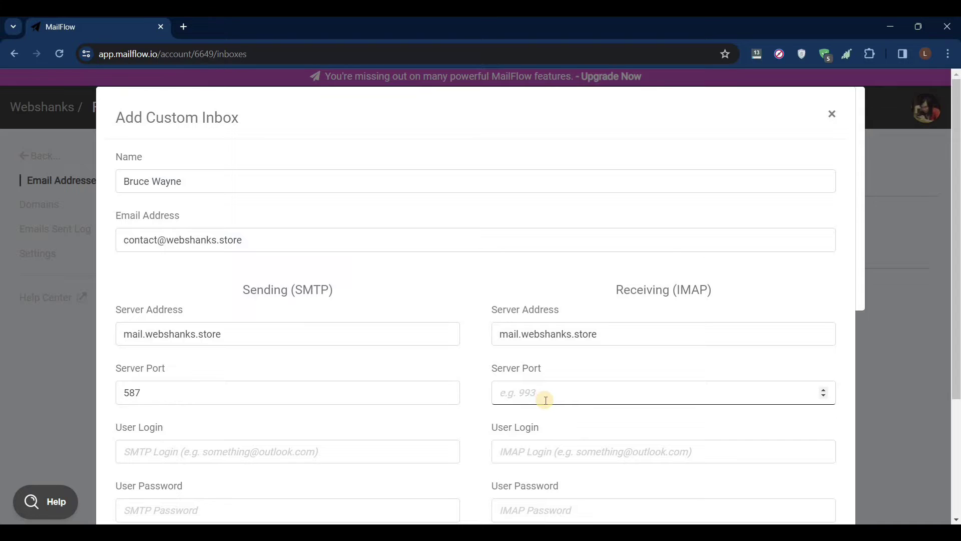
type("993")
left_click(313, 459)
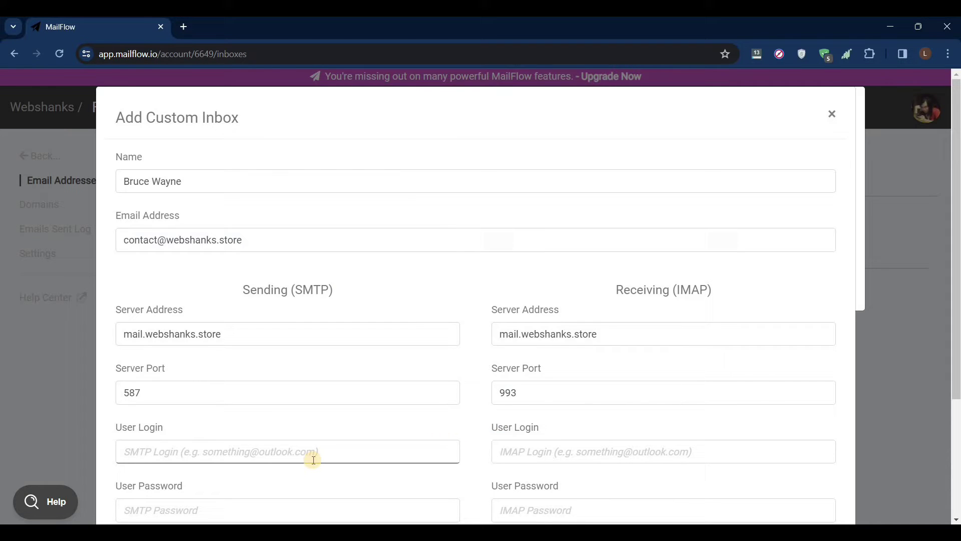
triple_click(105, 239)
key("ctrl+c")
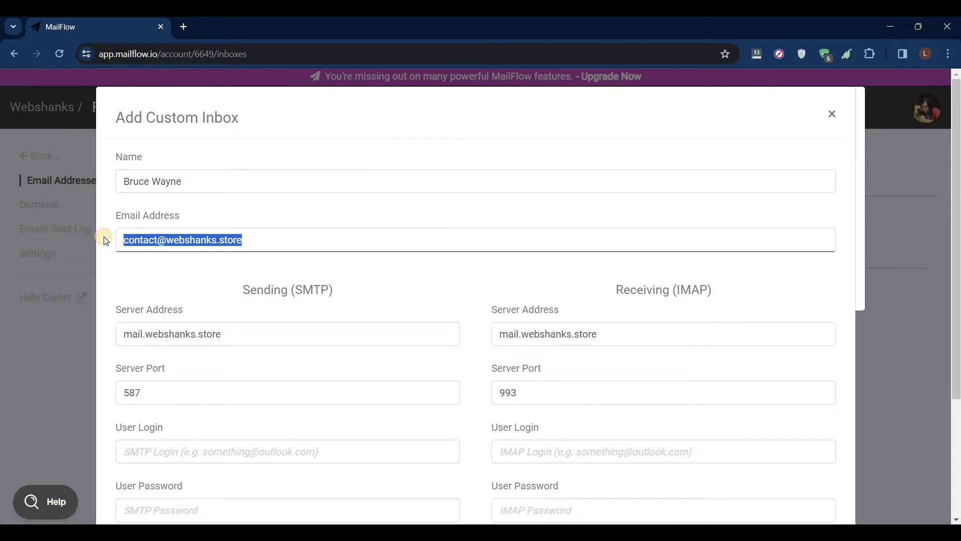
left_click(216, 447)
key("ctrl+v")
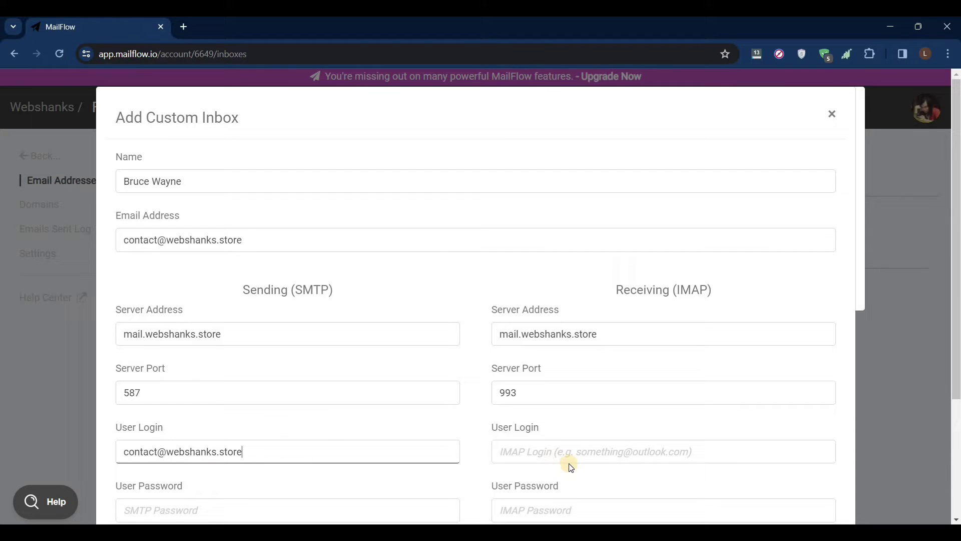
left_click(590, 445)
key("ctrl+v")
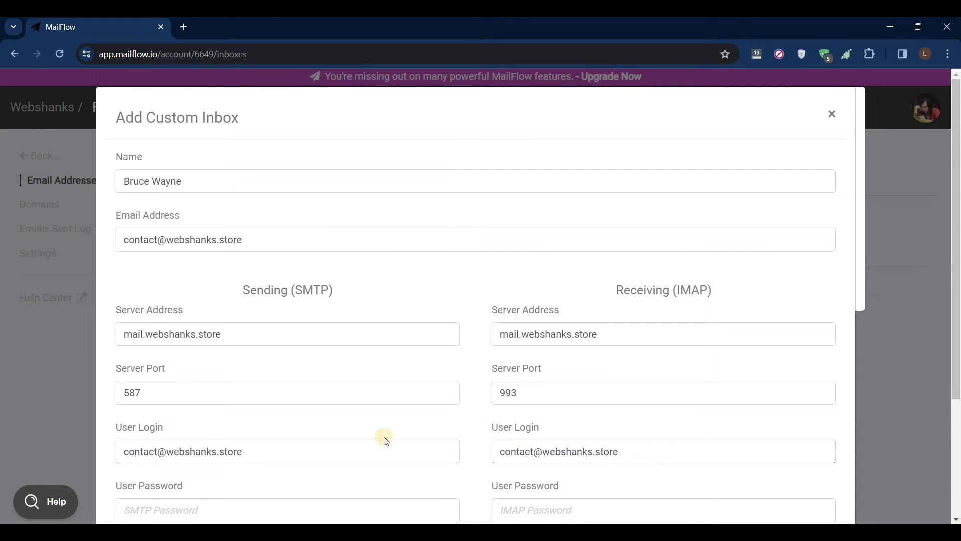
Enter the SMTP and IMAP user passwords
scroll(317, 437, "down", 1)
left_click(318, 439)
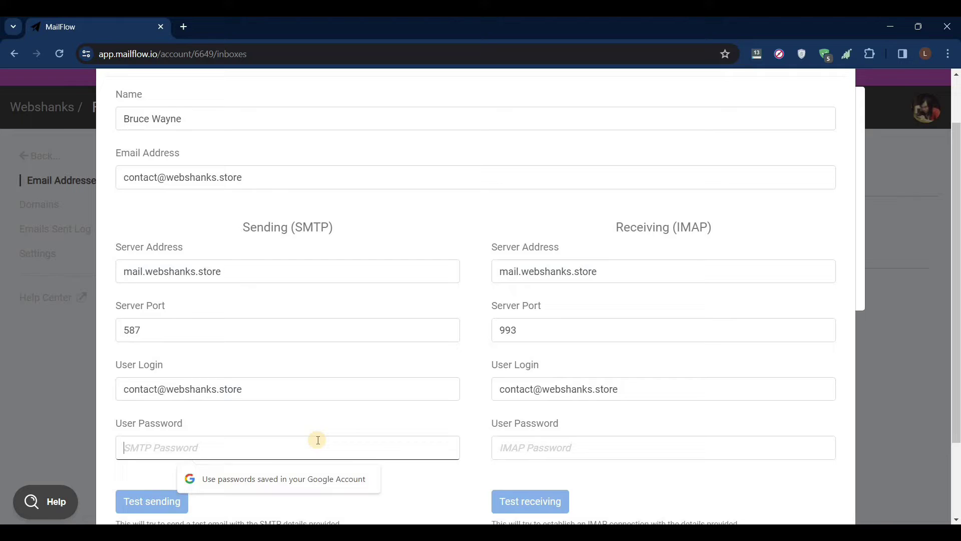
type("****")
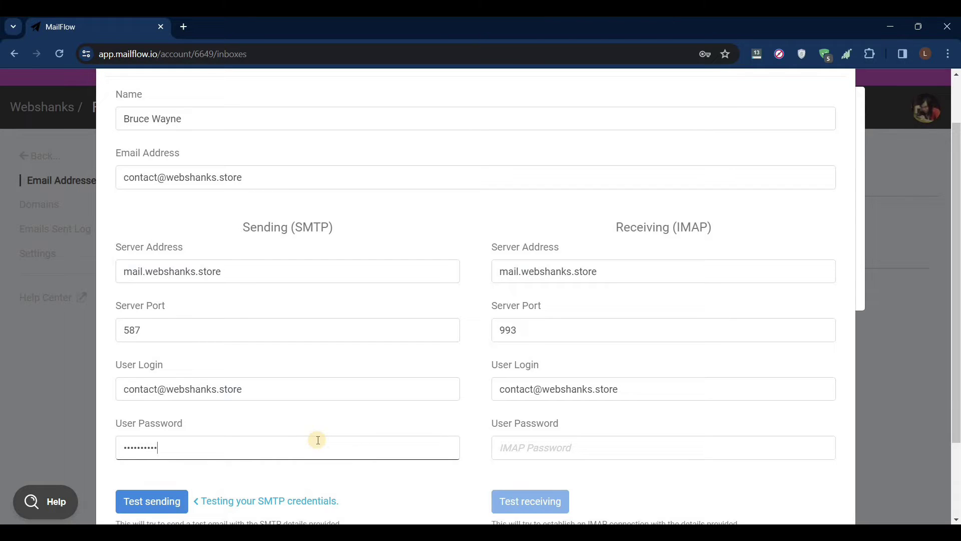
key("ctrl+a")
type("**")
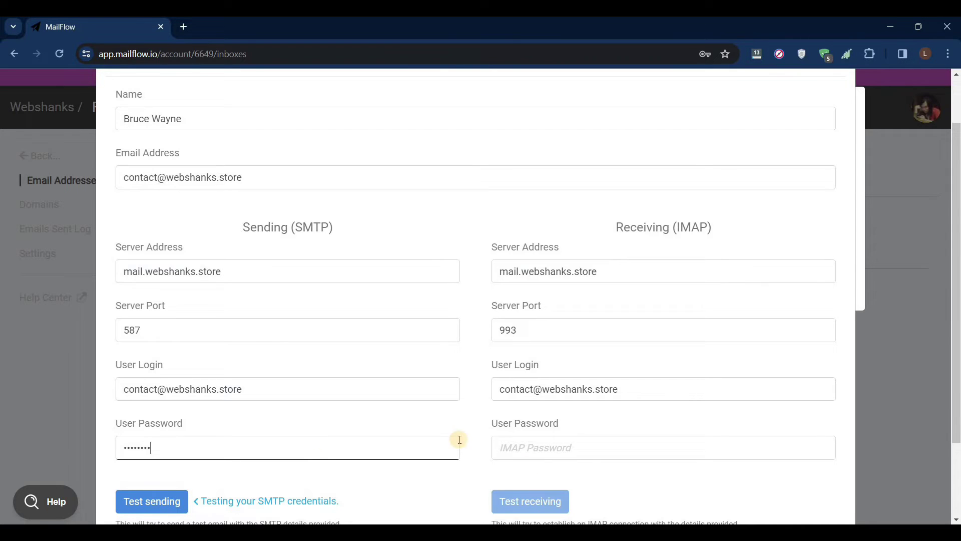
left_click(569, 458)
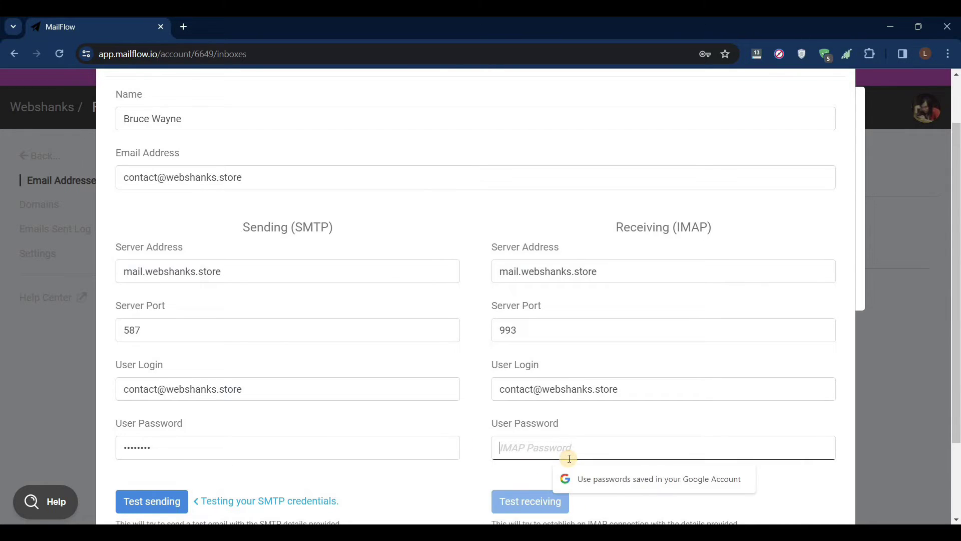
type("•••")
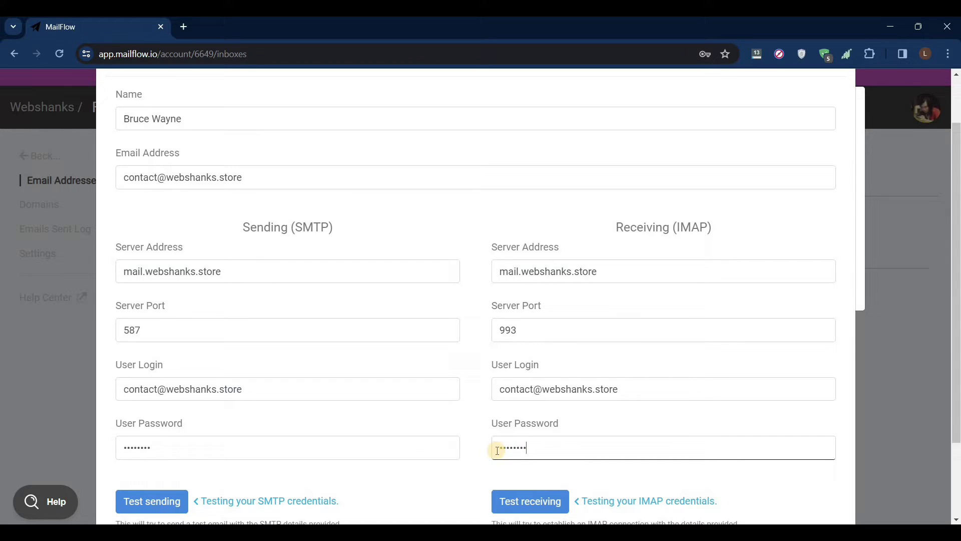
scroll(510, 438, "down", 2)
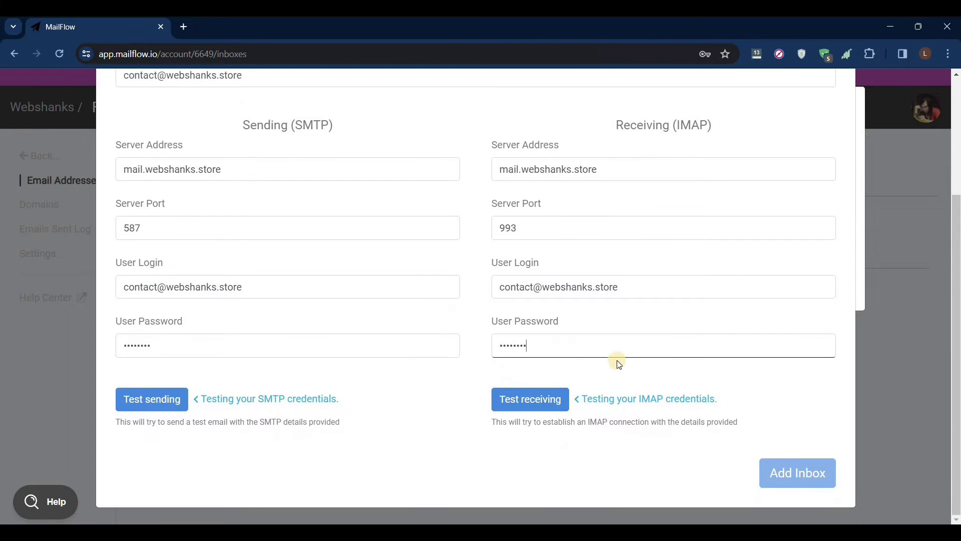
Run the sending test, which fails with an SMTP authentication error
left_click(158, 401)
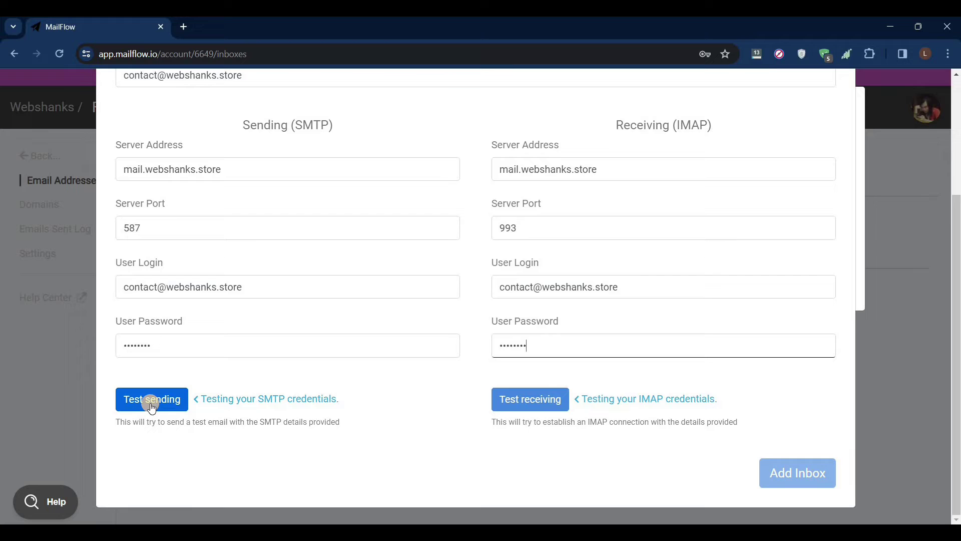
scroll(300, 388, "up", 1)
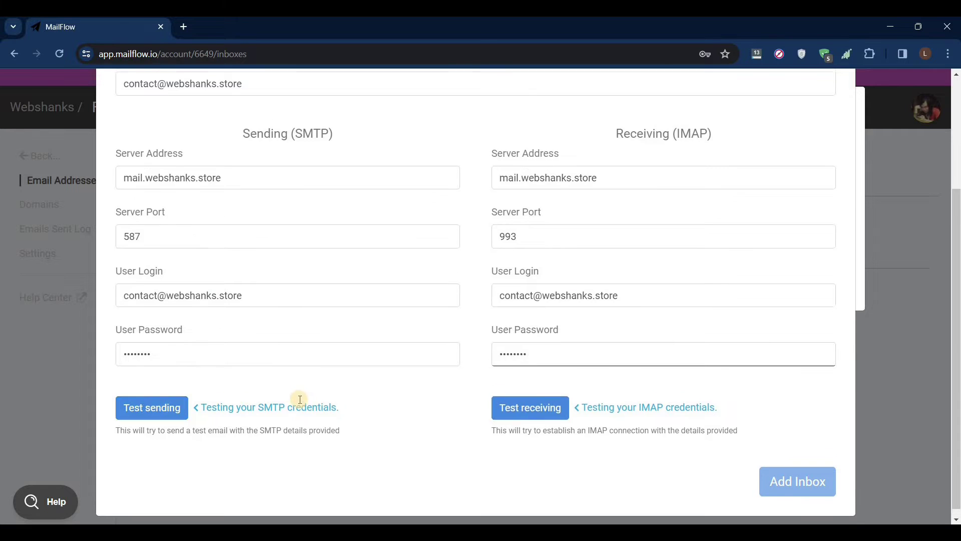
left_click(165, 463)
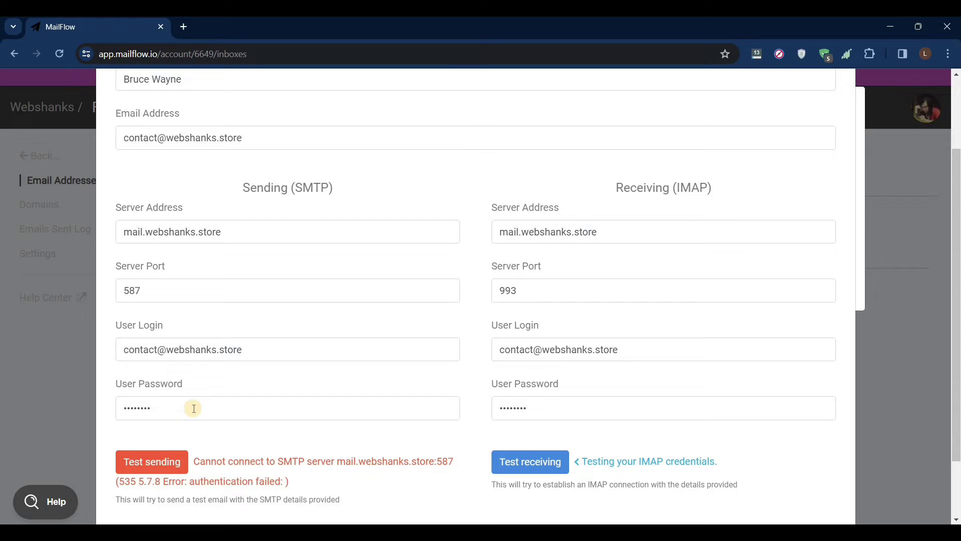
Paste the correct SMTP and IMAP passwords, then rerun the sending and receiving tests until both pass
left_click_drag(118, 408, 342, 408)
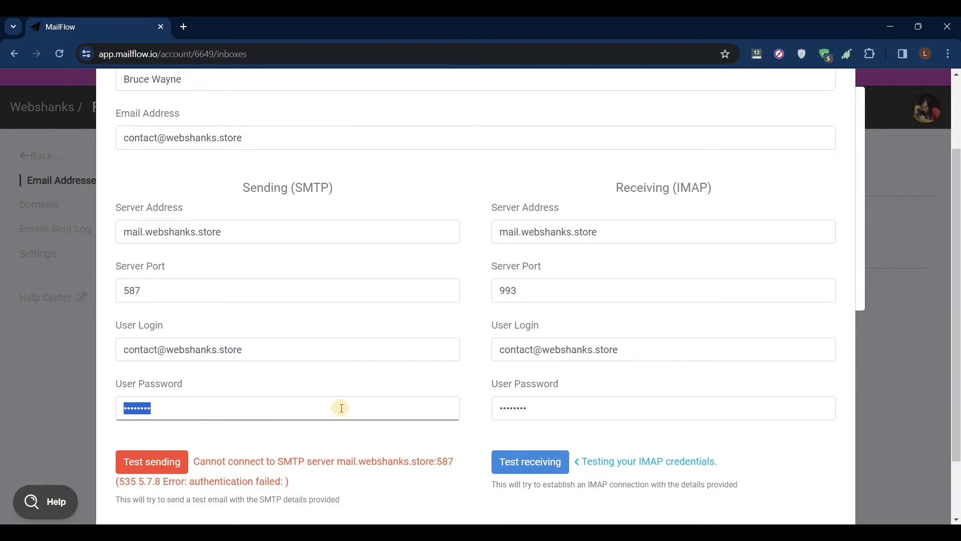
key("ctrl+v")
double_click(506, 408)
key("ctrl+v")
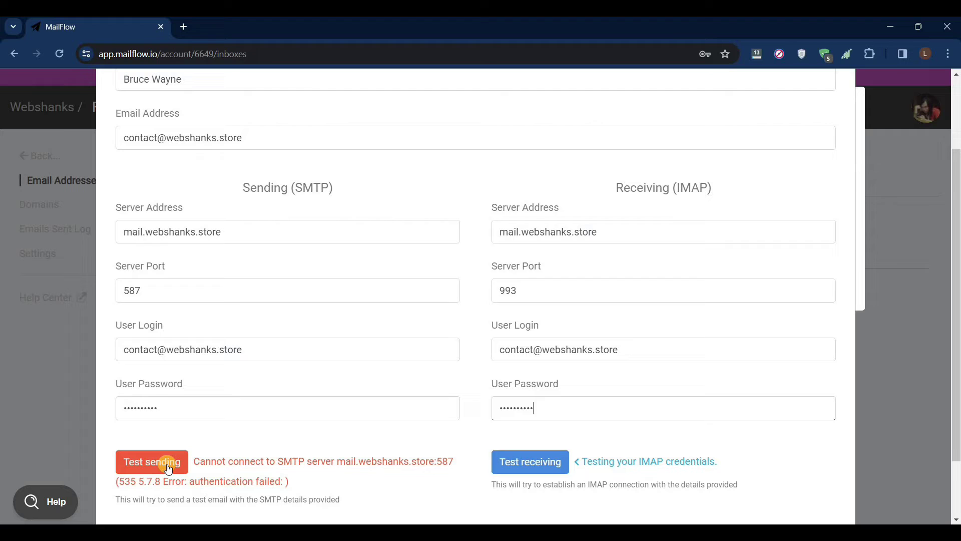
left_click(168, 467)
left_click(168, 467)
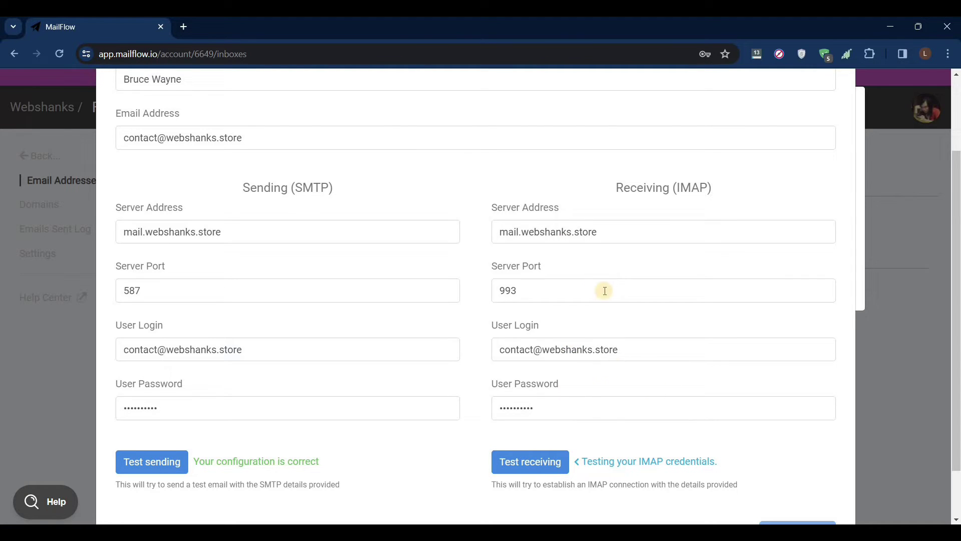
left_click(544, 471)
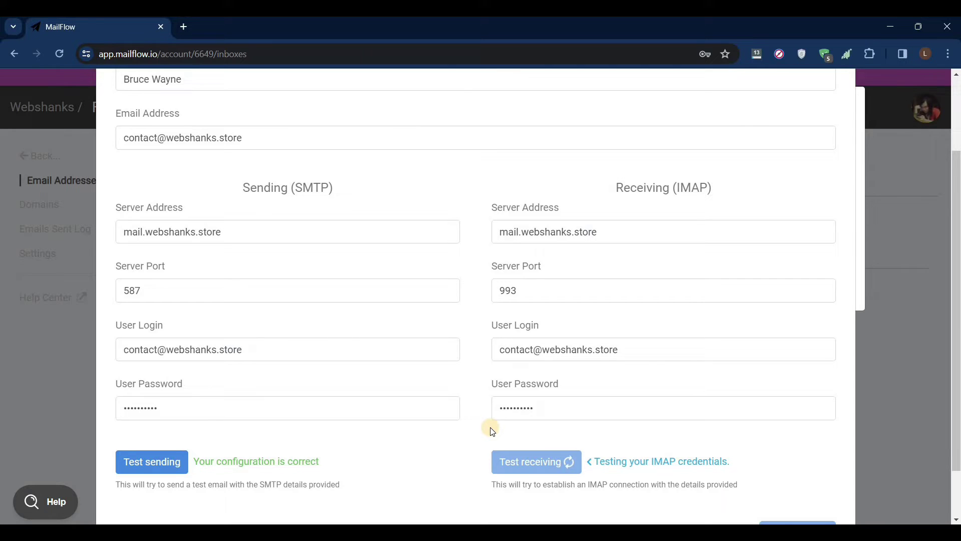
scroll(492, 431, "down", 2)
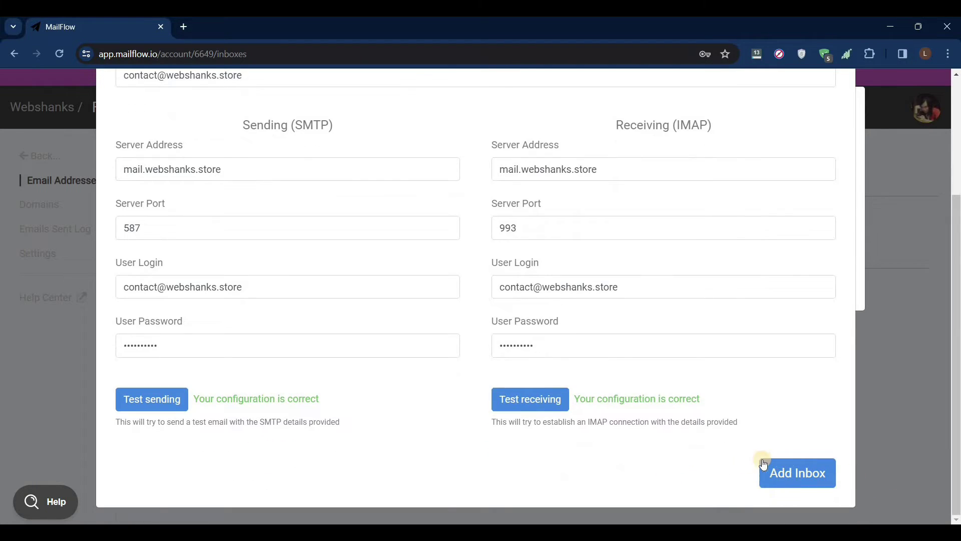
Add the custom inbox, then open its Auto-Warmer settings and request to join the group
left_click(806, 479)
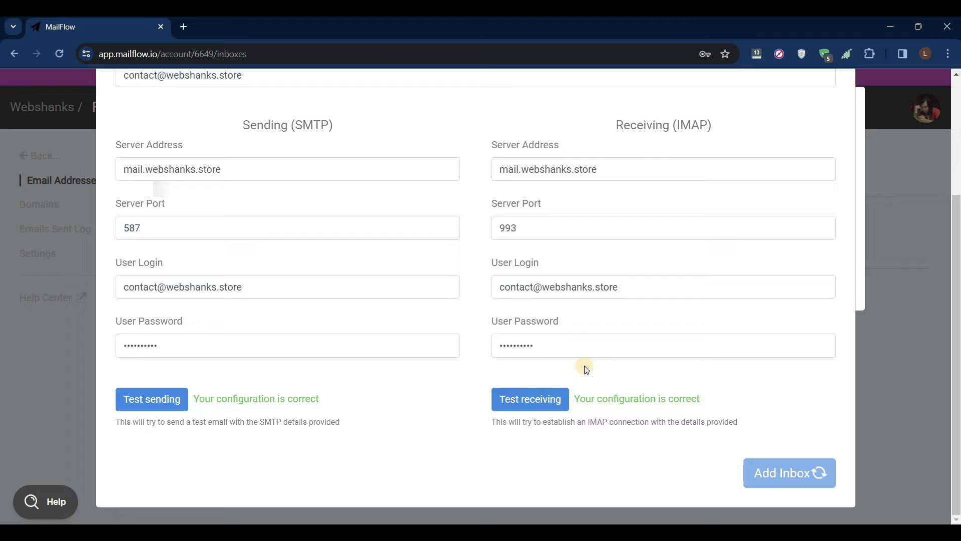
left_click(707, 274)
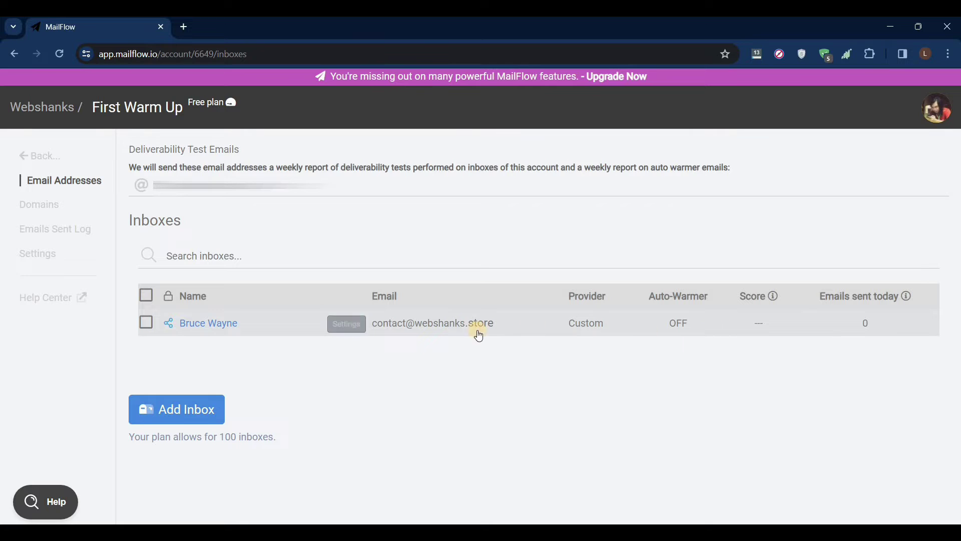
left_click(353, 325)
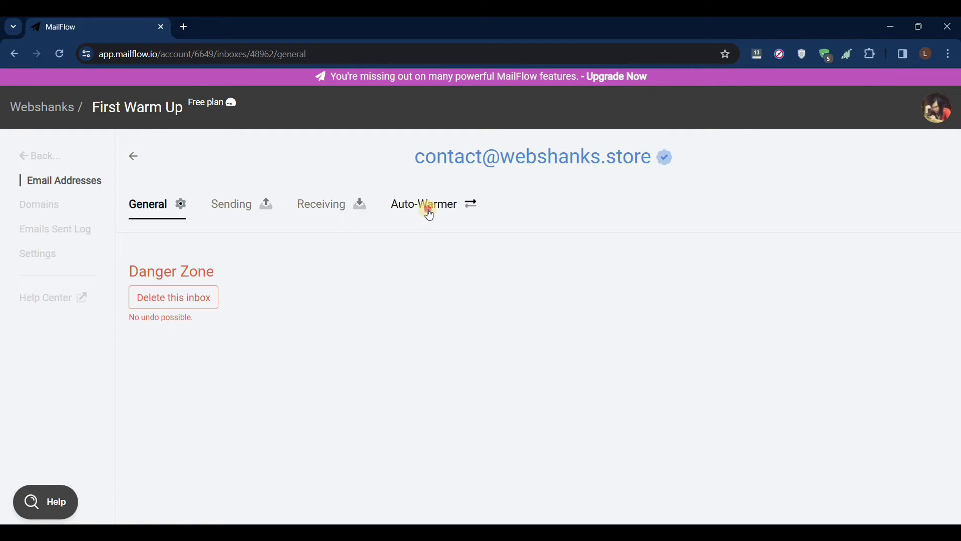
left_click(430, 214)
scroll(345, 321, "down", 1)
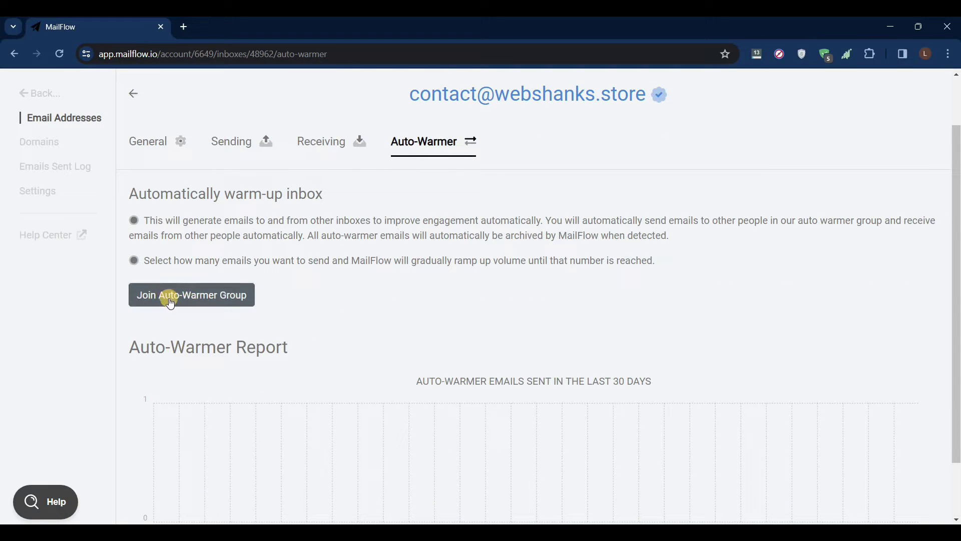
left_click(219, 305)
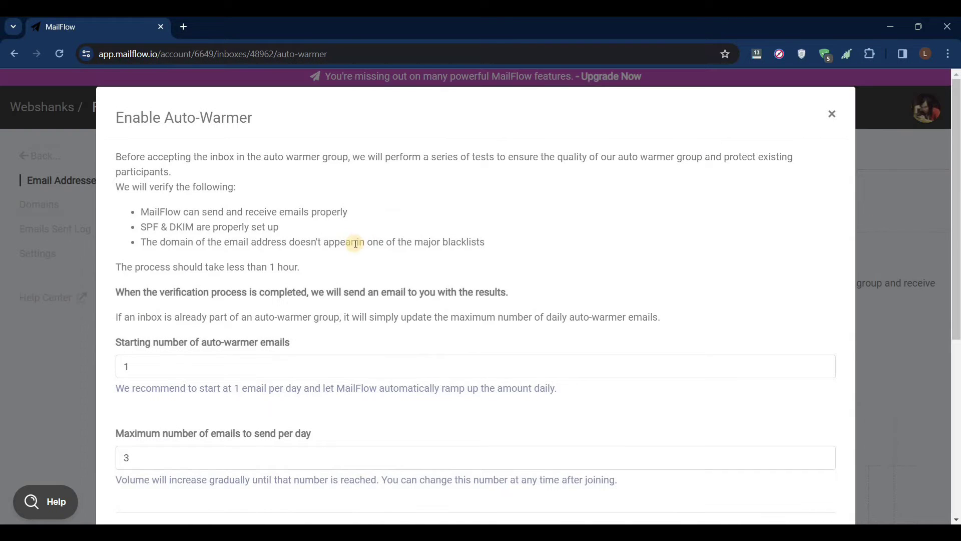
Review the form's starting email count, maximum emails per day and SPF & DKIM requirement
scroll(221, 277, "down", 1)
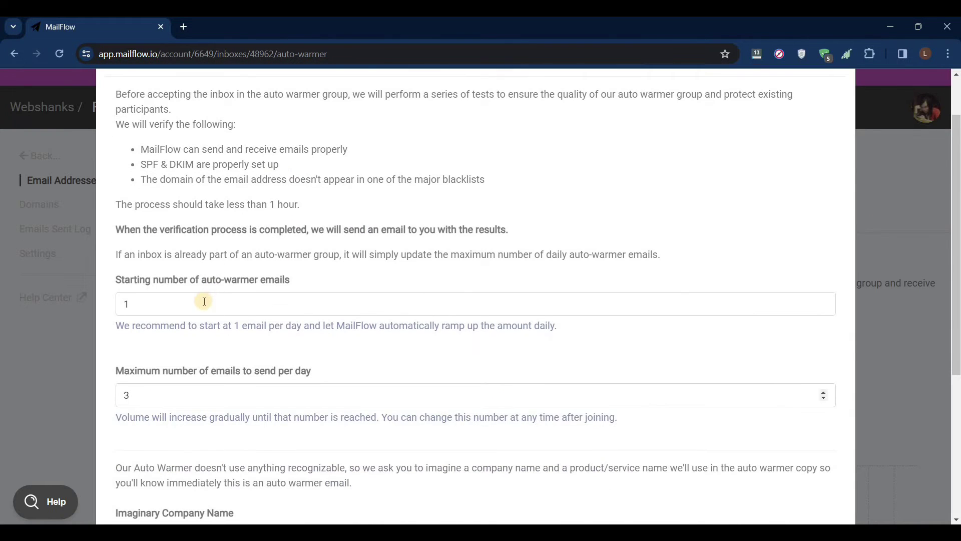
left_click(167, 298)
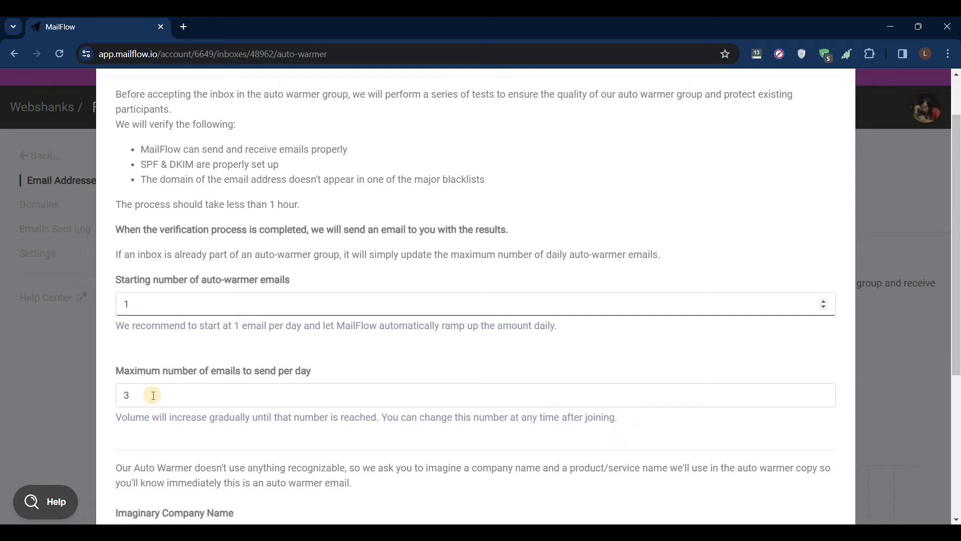
left_click(210, 398)
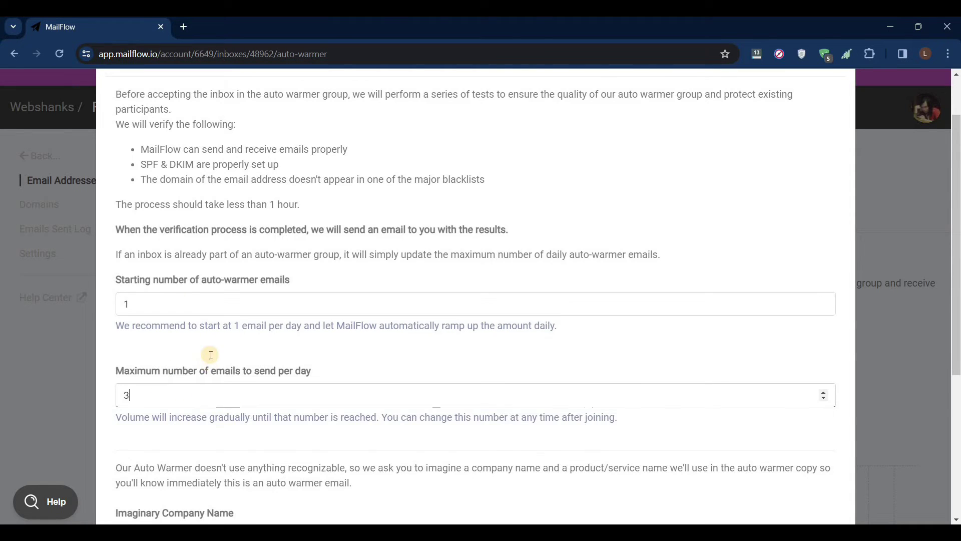
scroll(211, 354, "down", 1)
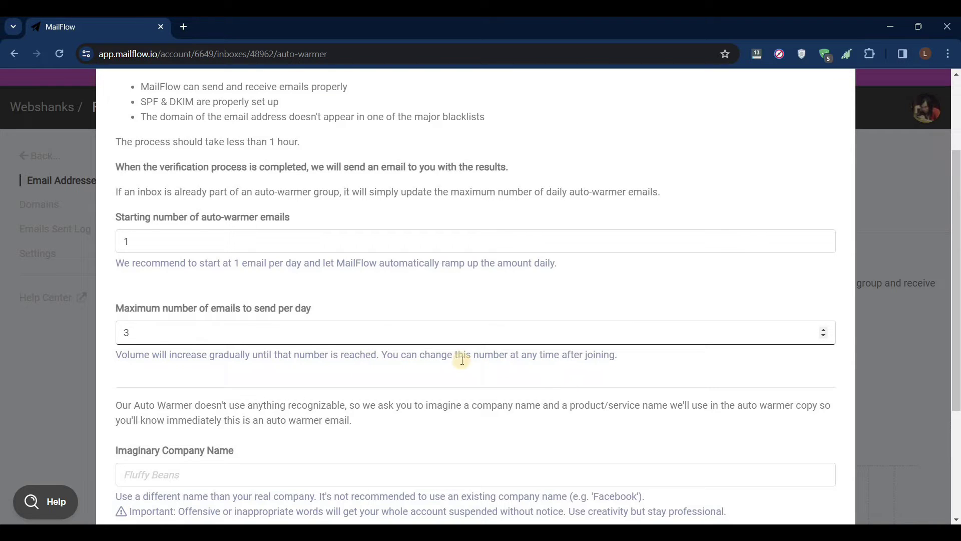
scroll(350, 367, "up", 1)
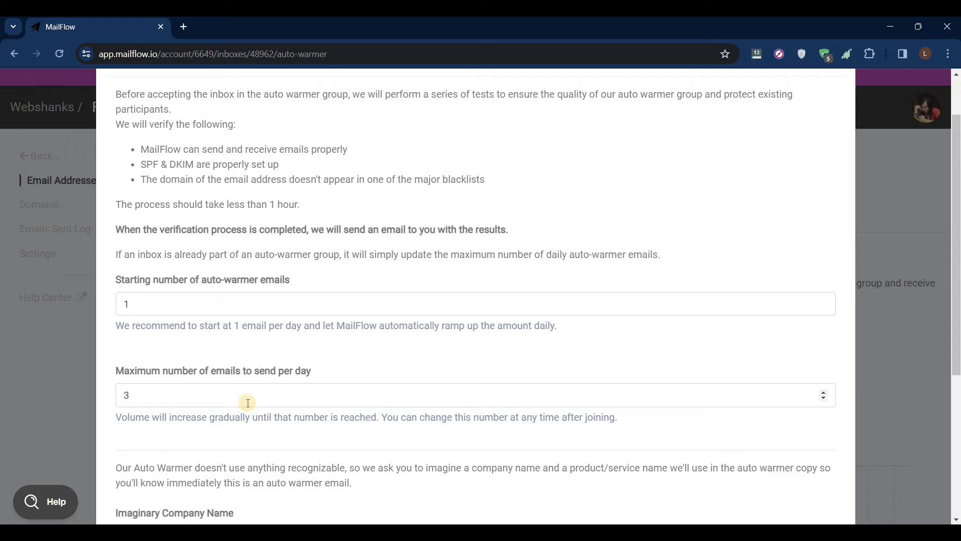
left_click(183, 398)
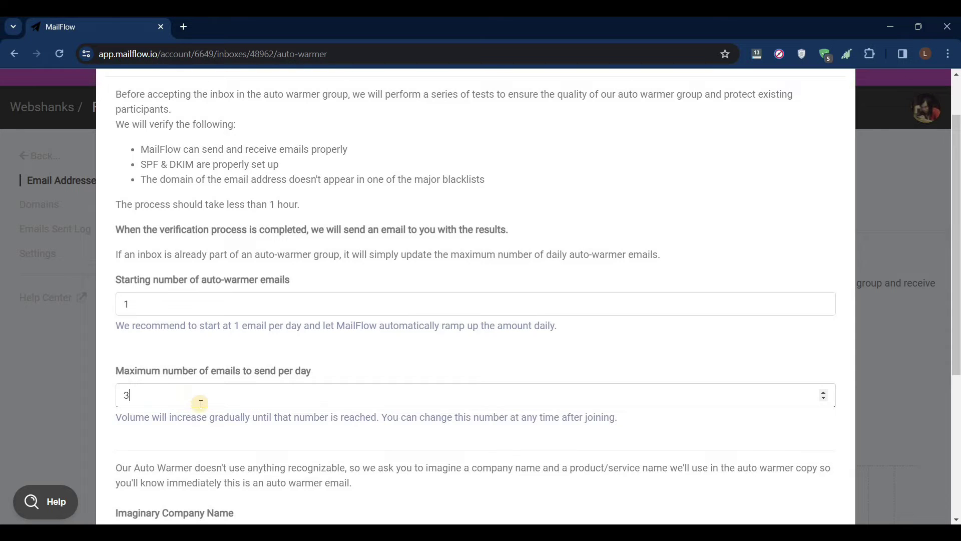
scroll(275, 300, "up", 1)
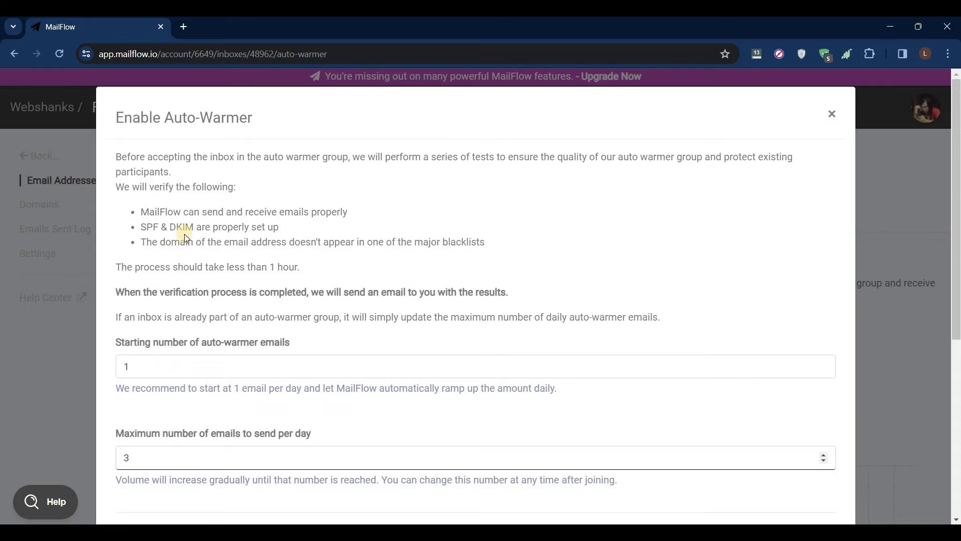
left_click_drag(148, 226, 196, 228)
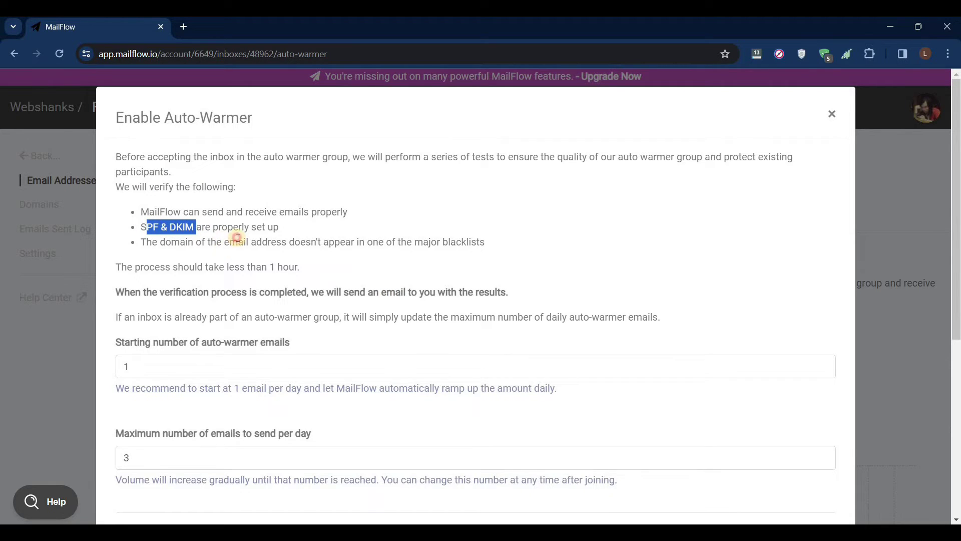
left_click(250, 254)
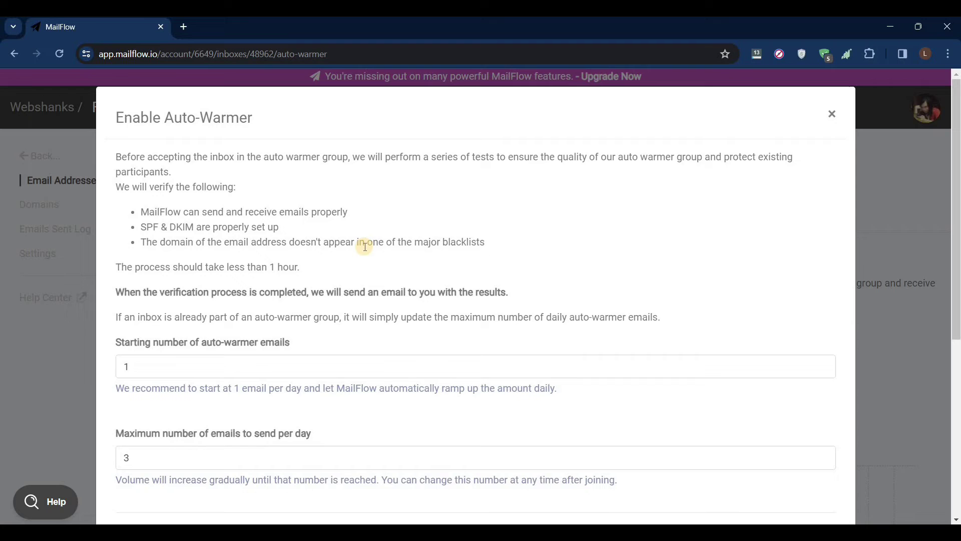
Enter Webshanks as the imaginary company name and Webshanks Mail as the imaginary product name
scroll(365, 246, "down", 3)
left_click(227, 414)
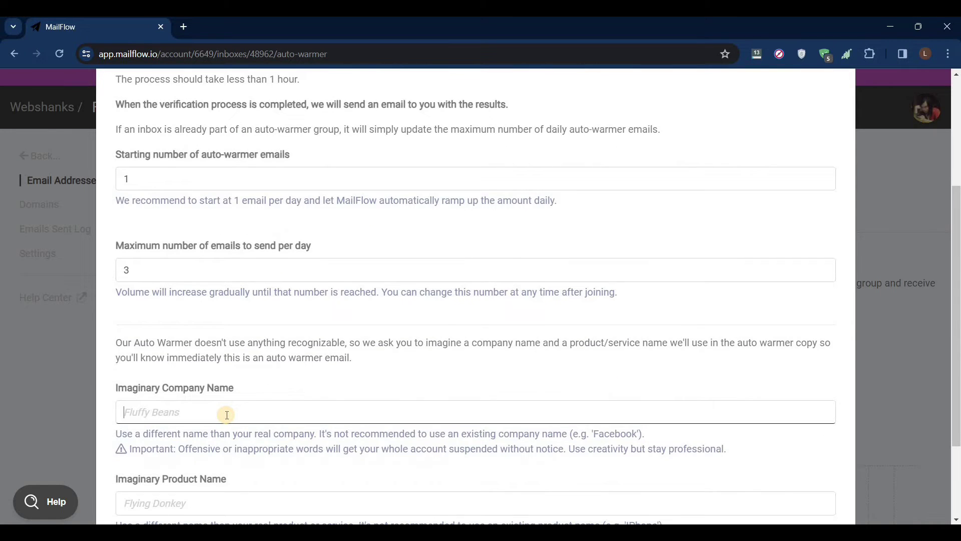
type("Webshanks")
left_click(200, 496)
type("We")
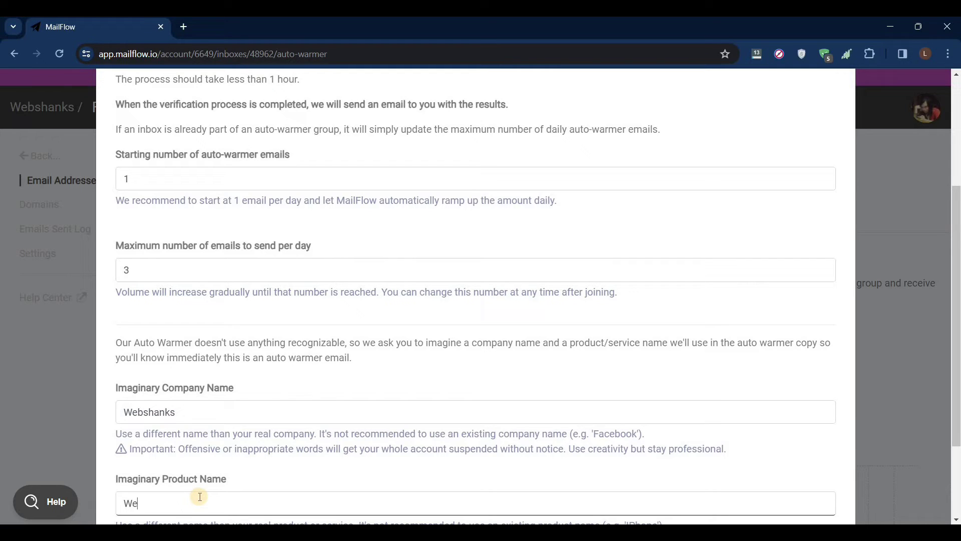
type("bshanks Mail")
scroll(207, 493, "down", 3)
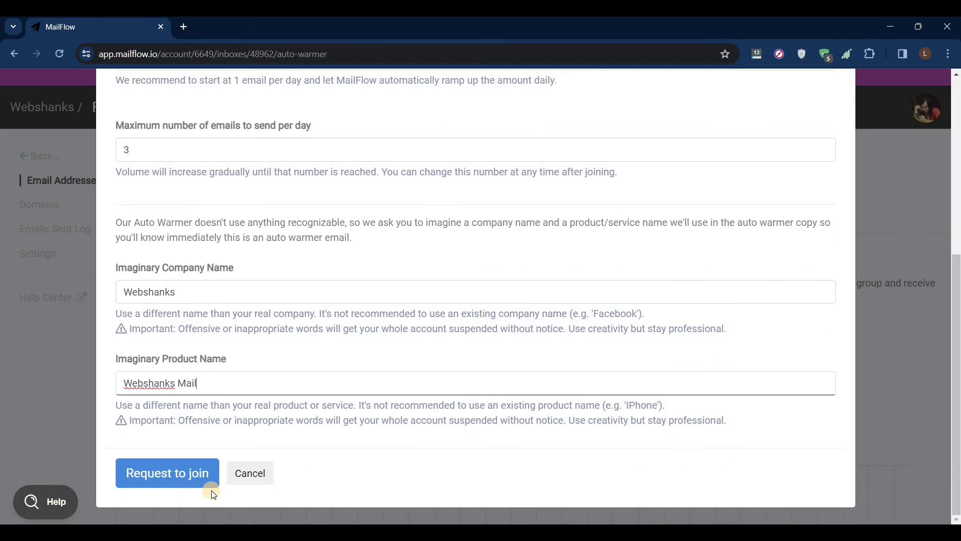
Send the join request, retrying after the sync error until it shows pending verification for about 1 hour
left_click(158, 484)
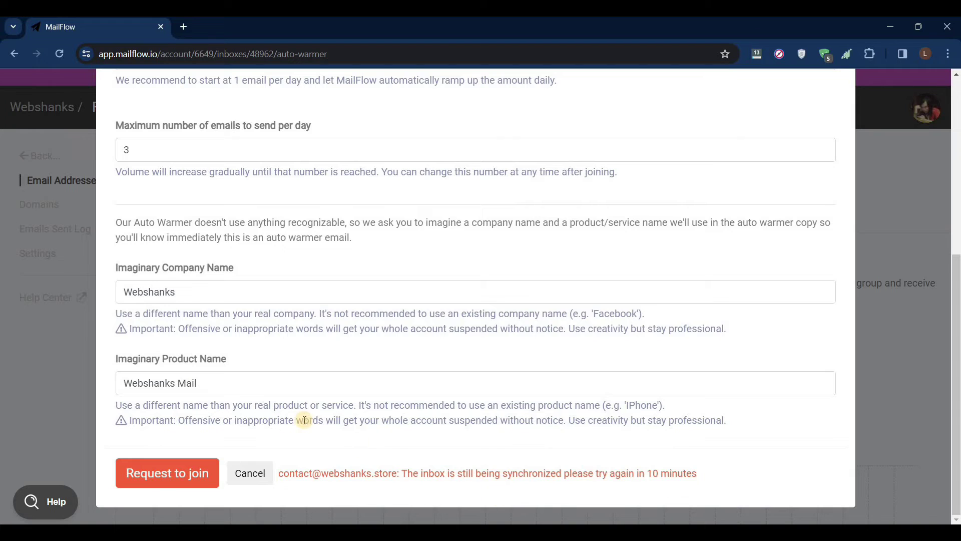
left_click(206, 470)
left_click(169, 482)
left_click(169, 482)
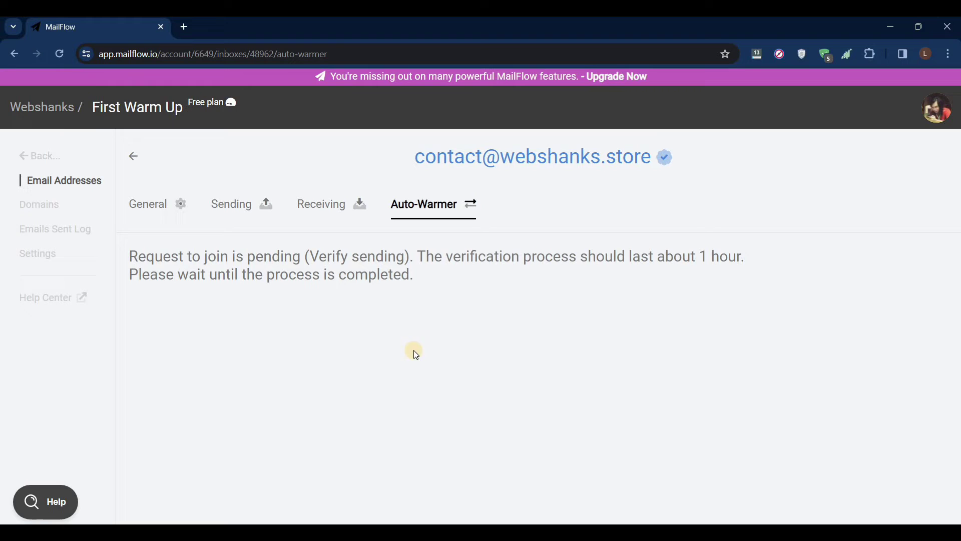
left_click_drag(694, 257, 446, 258)
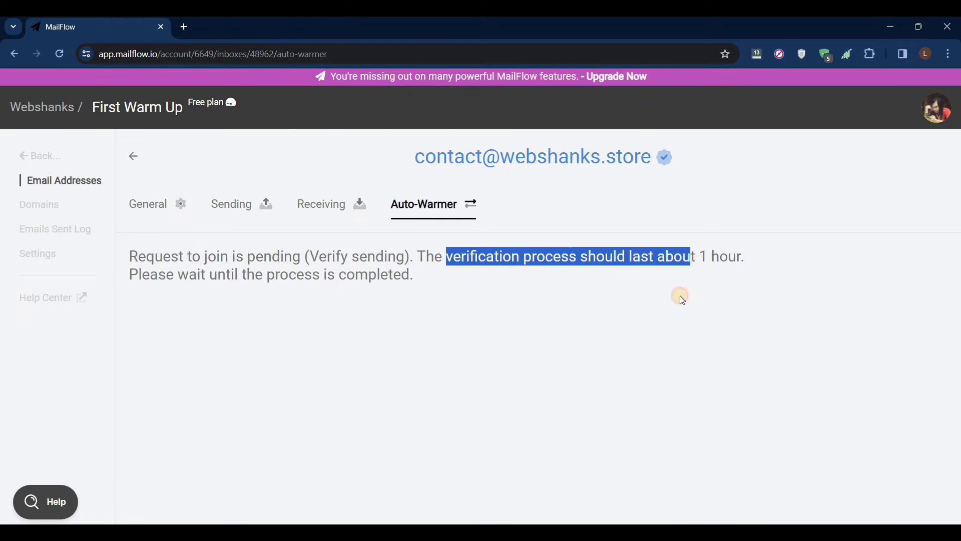
left_click(678, 296)
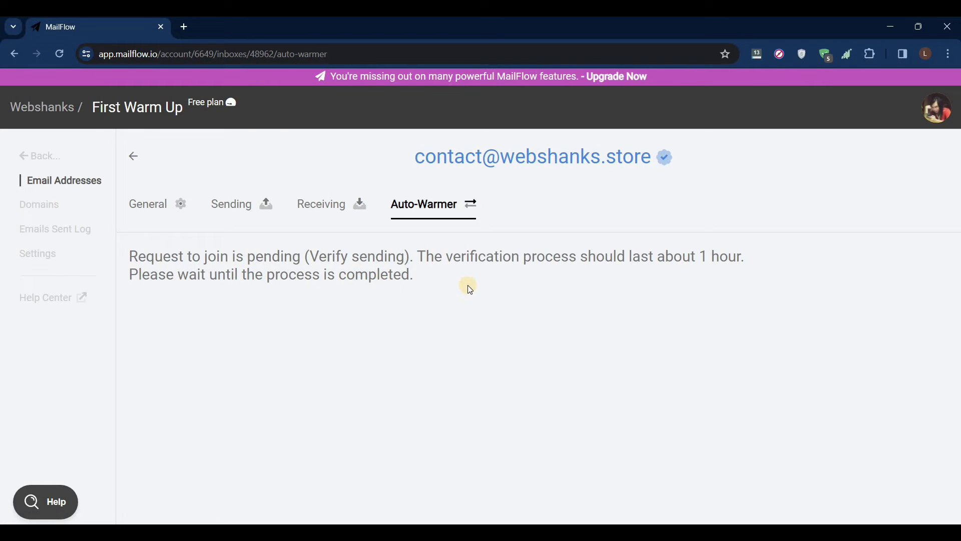
Reload the page to refresh the inbox's auto-warmer status
right_click(530, 265)
left_click(580, 312)
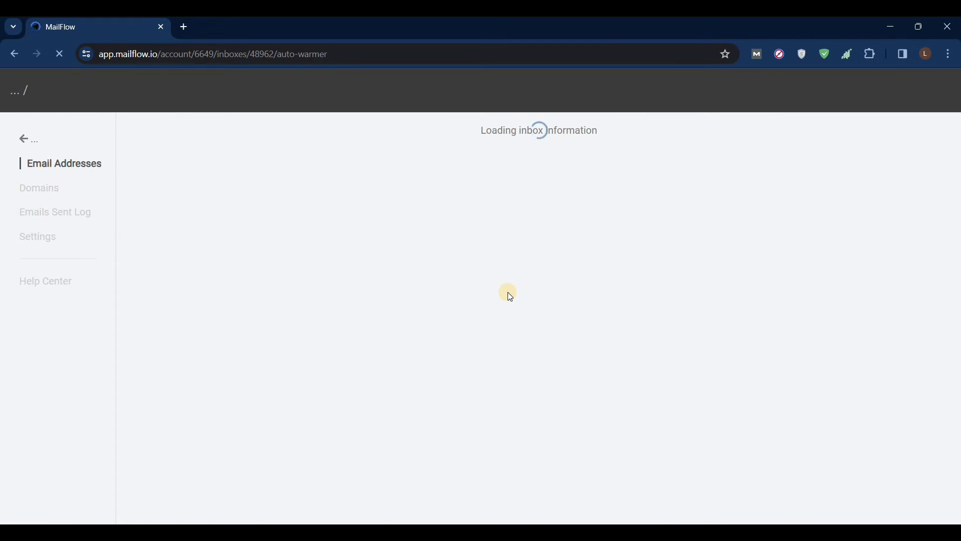
scroll(508, 293, "down", 1)
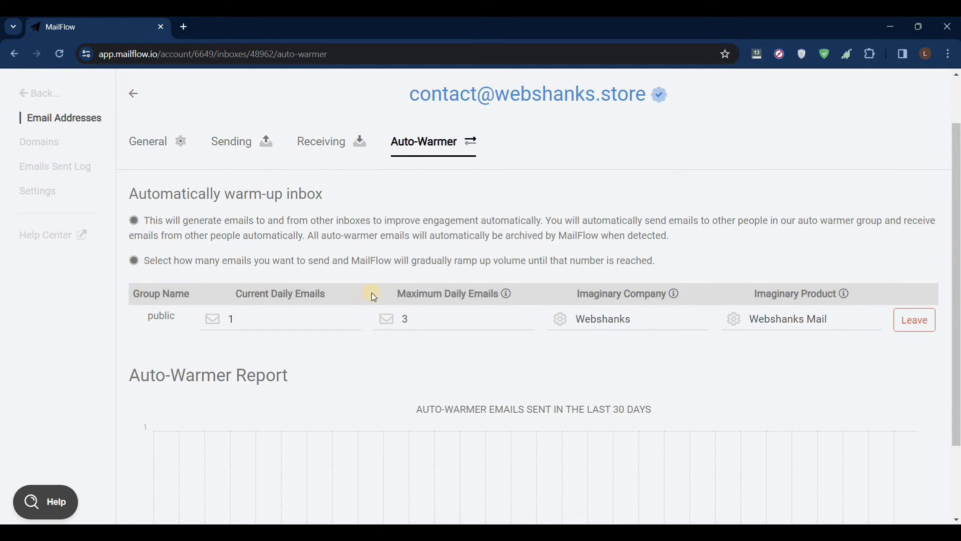
scroll(604, 253, "down", 2)
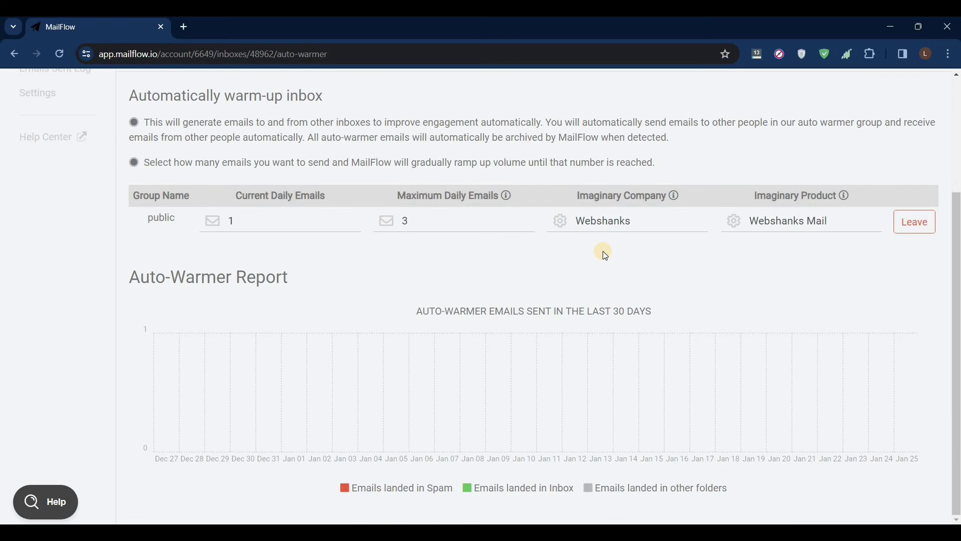
scroll(603, 251, "up", 3)
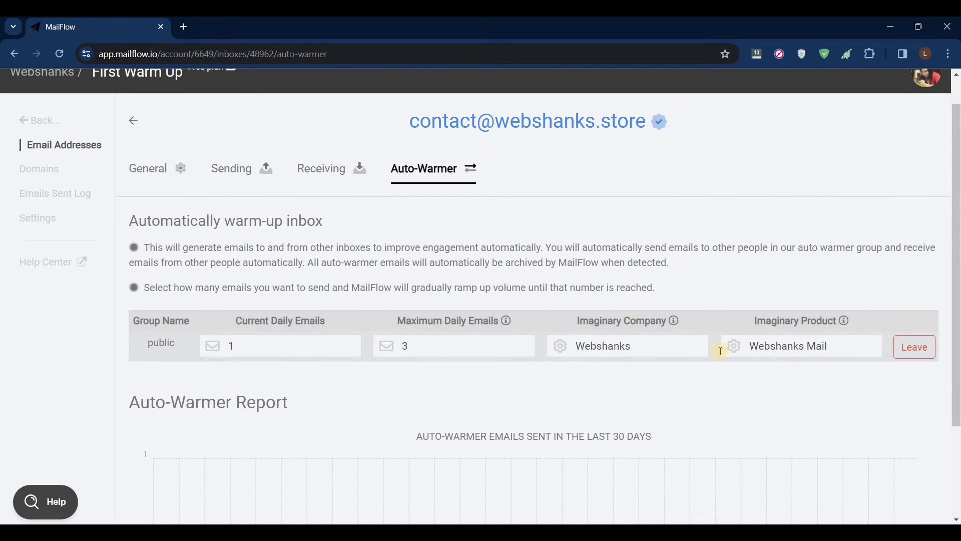
scroll(411, 330, "down", 1)
Review the settings row and report chart, then confirm the inbox lists Auto-Warmer ON
mouse_move(507, 298)
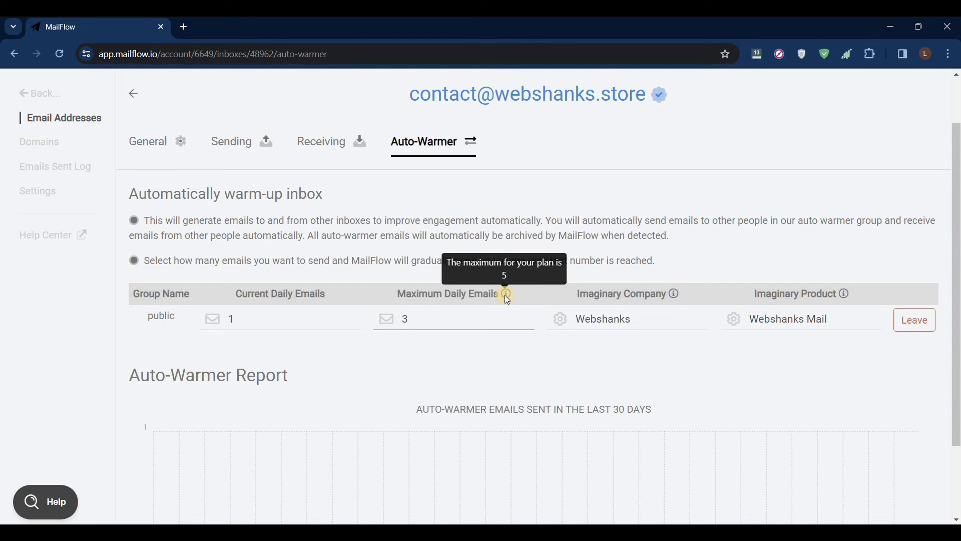
scroll(350, 354, "down", 2)
left_click(370, 330)
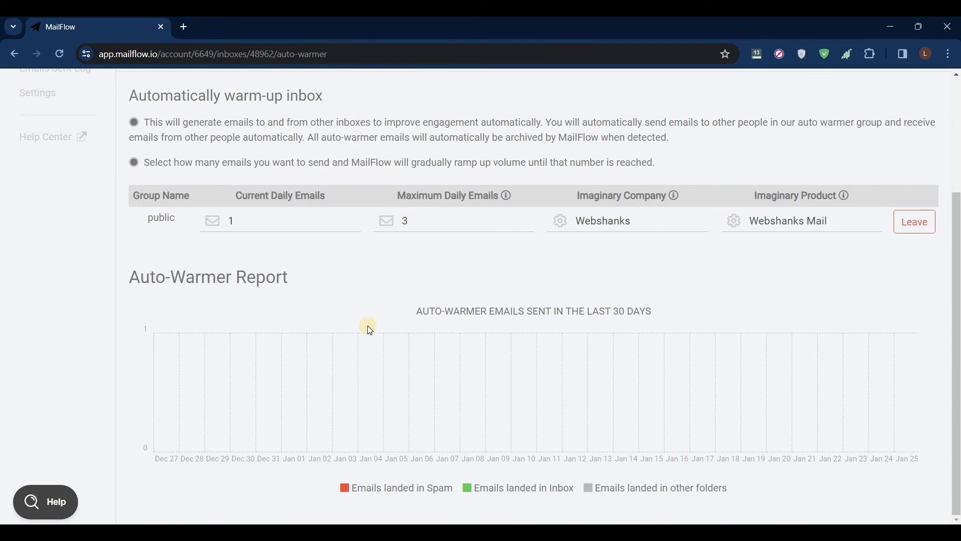
scroll(461, 486, "up", 1)
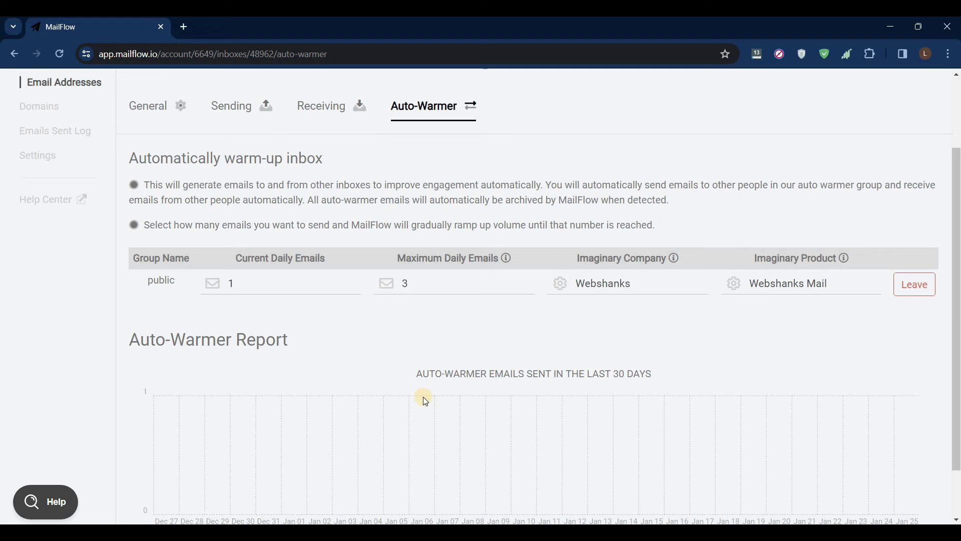
scroll(556, 466, "down", 1)
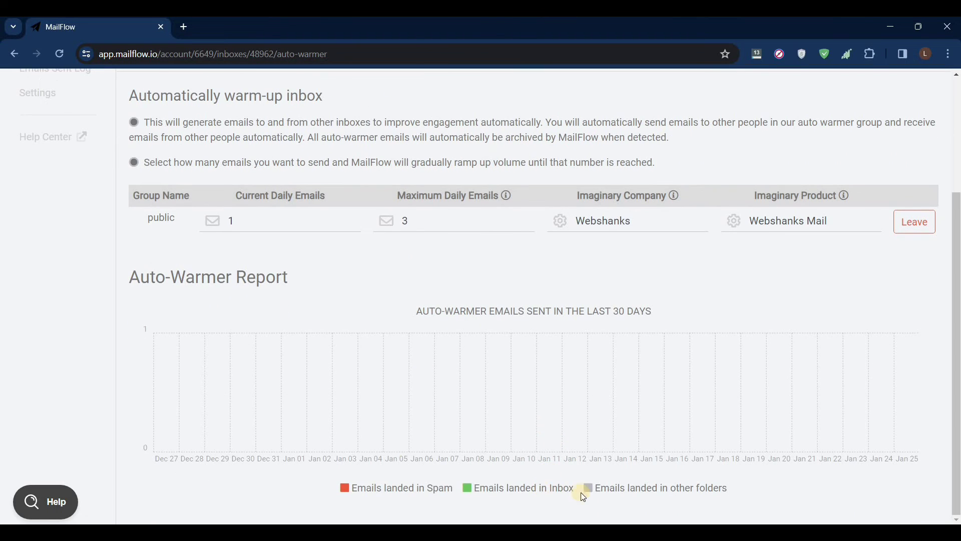
left_click(440, 379)
scroll(406, 309, "up", 3)
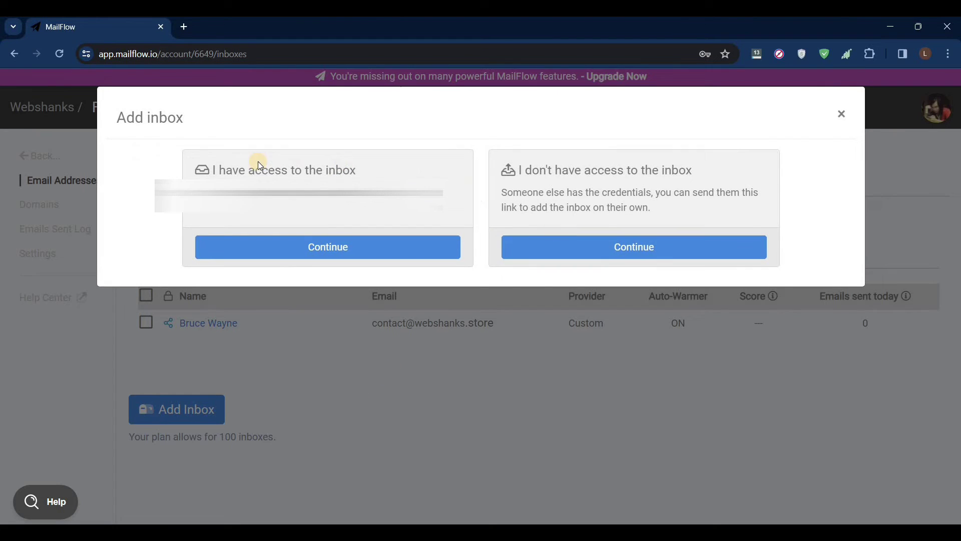
Choose the 'I have access to the inbox' route and the Custom IMAP/SMTP provider
left_click_drag(214, 169, 336, 170)
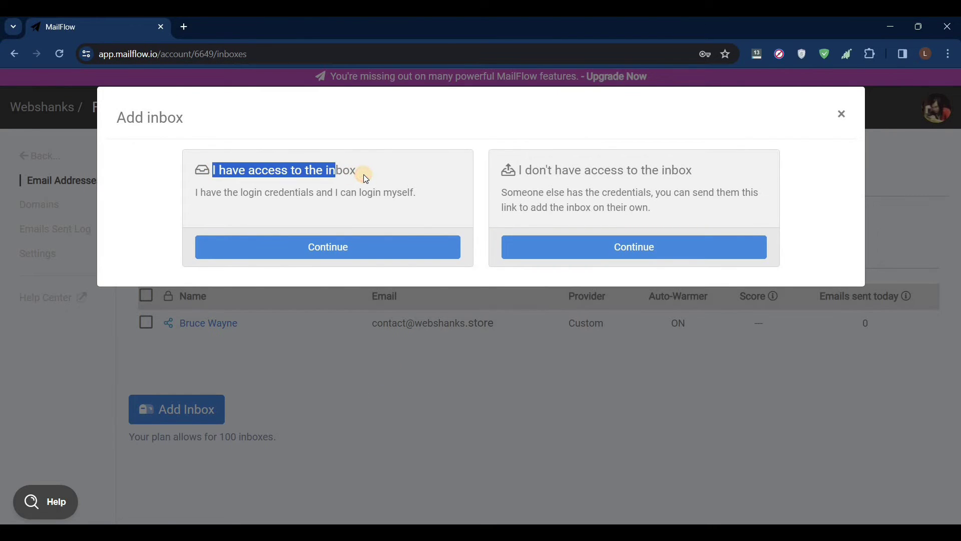
left_click(329, 248)
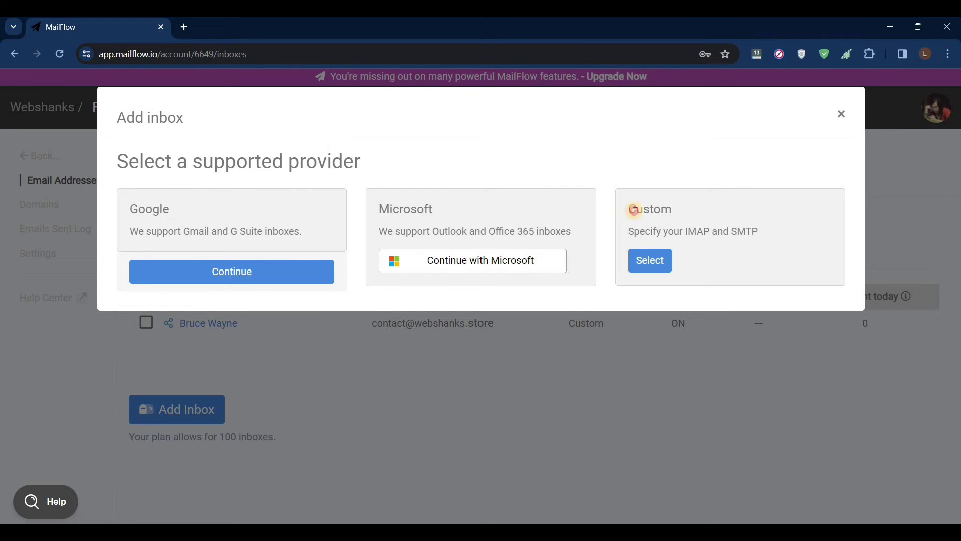
left_click_drag(634, 210, 762, 230)
left_click(762, 230)
left_click(663, 267)
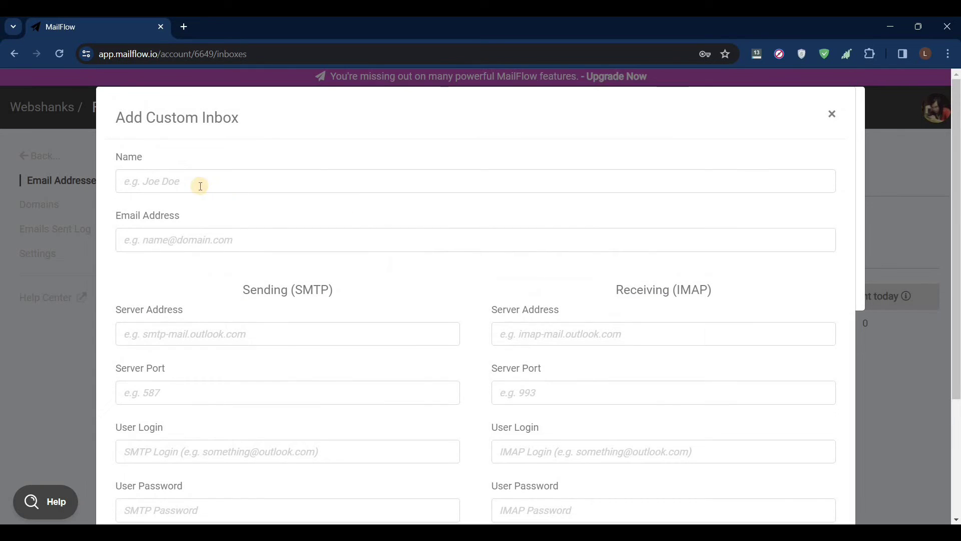
Enter the new inbox's display name and email address
left_click(201, 186)
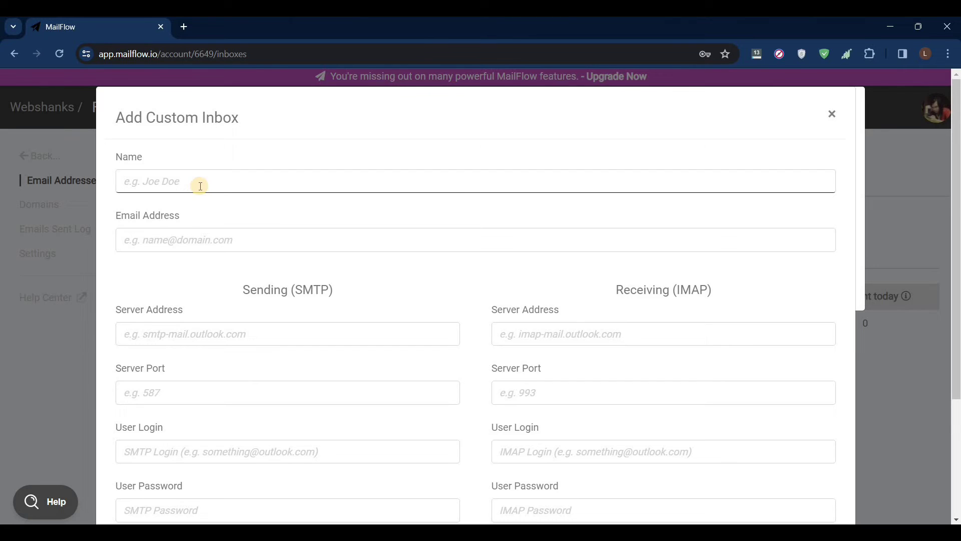
type("Bruce Banner")
key("Tab")
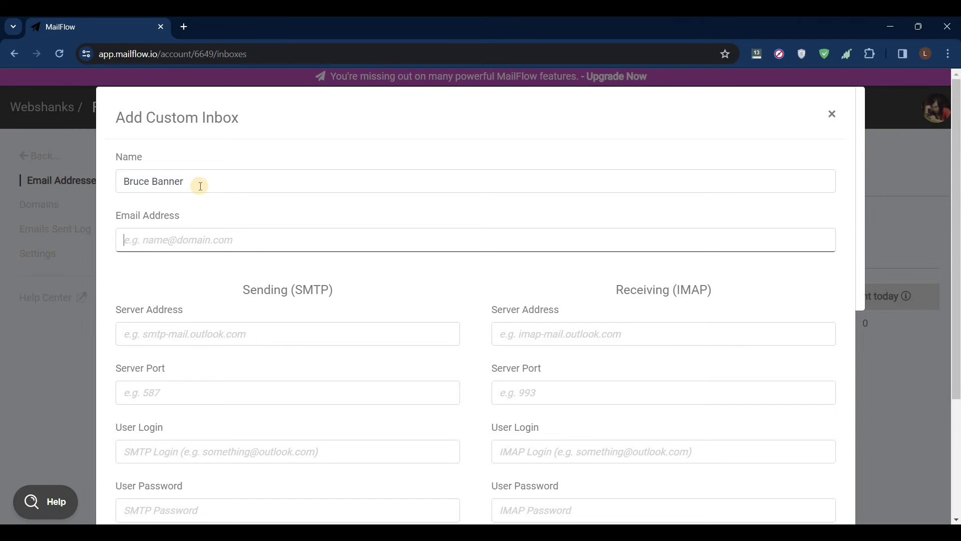
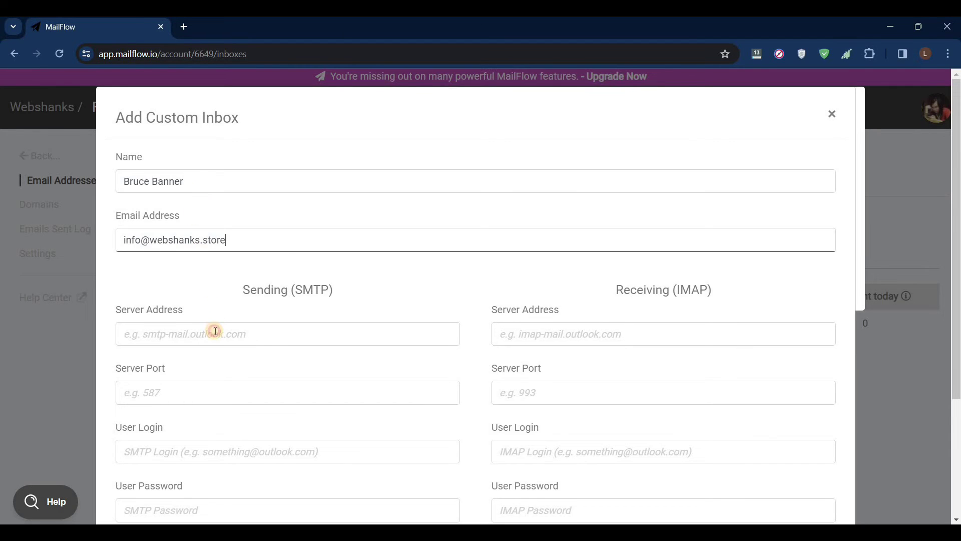
Use the same mail server for SMTP and IMAP, with ports 587 and 993
left_click(215, 331)
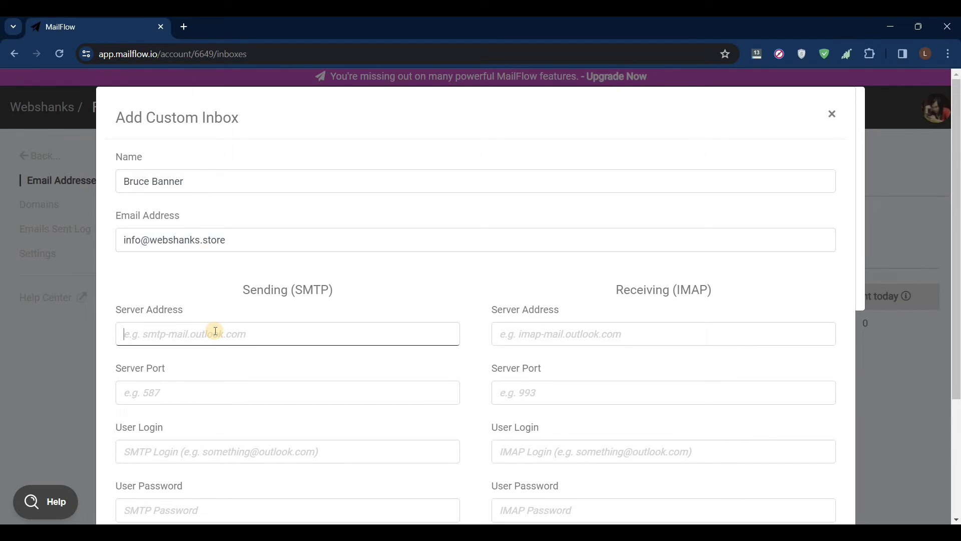
type("mail.webshanks")
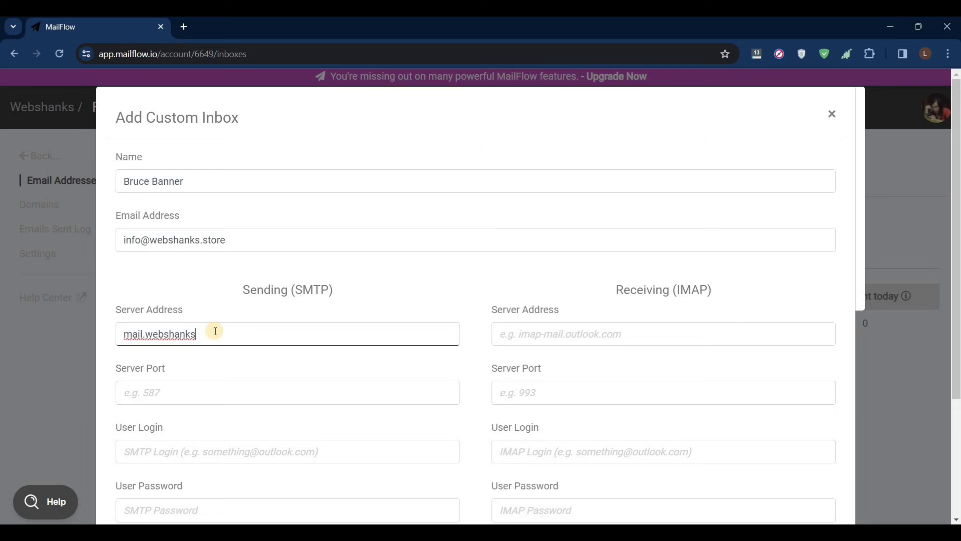
type(".store")
double_click(216, 333)
key("ctrl+c")
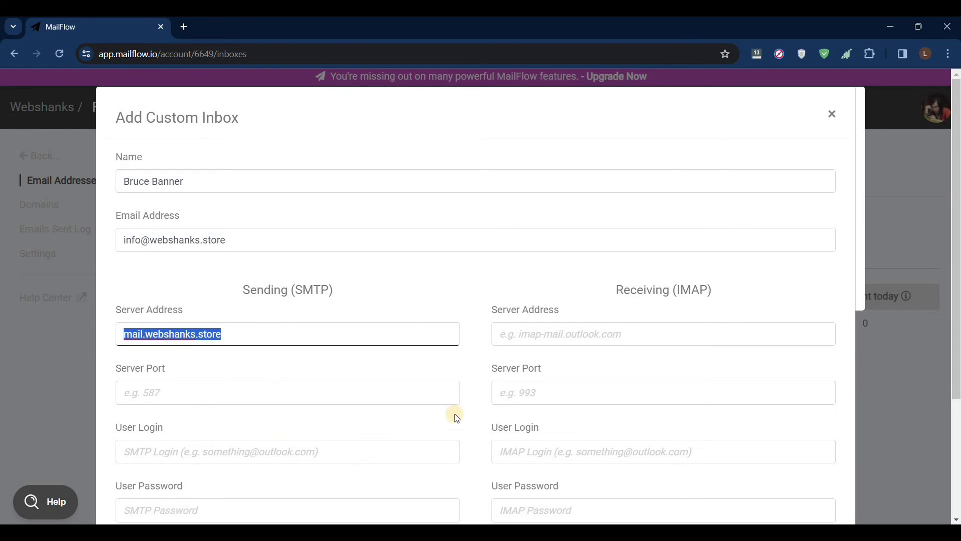
left_click(577, 333)
key("ctrl+v")
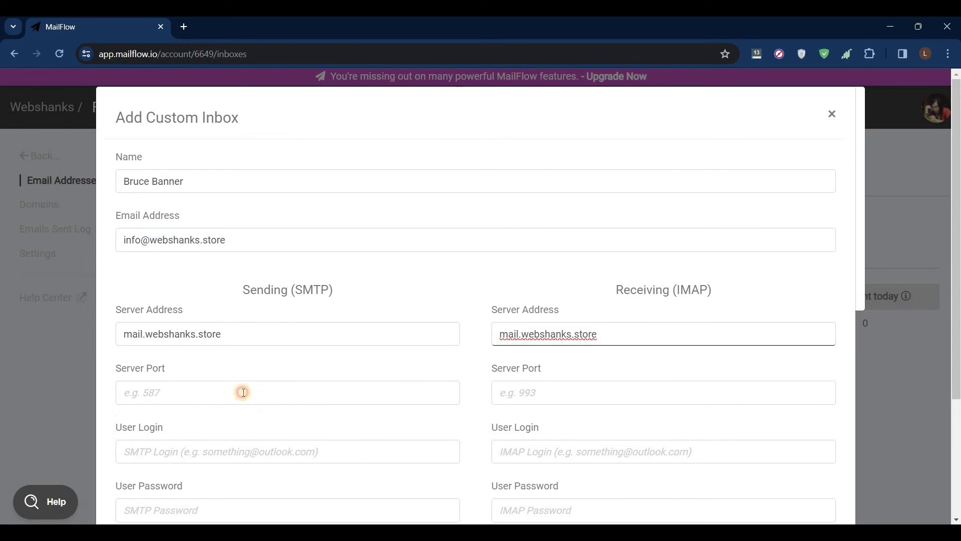
left_click(243, 393)
type("587")
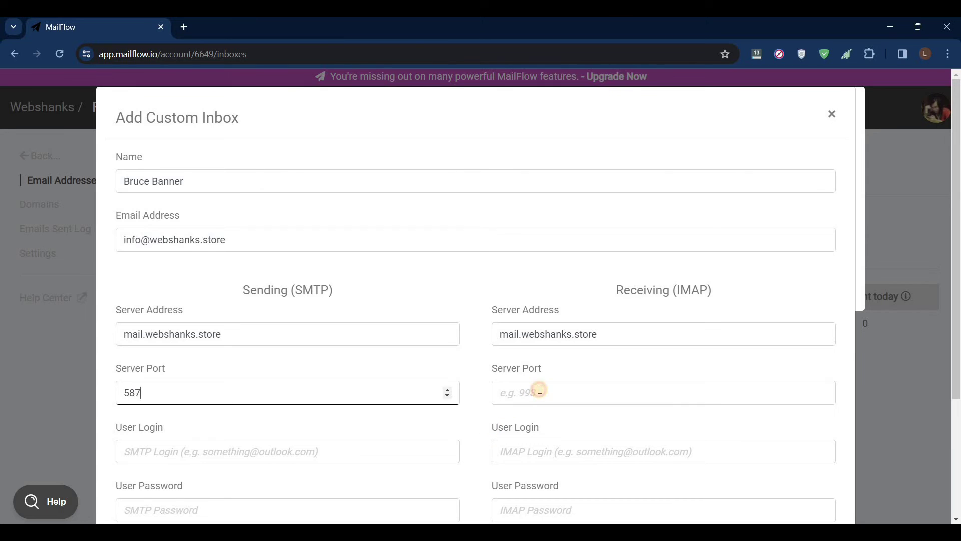
left_click(538, 389)
type("993")
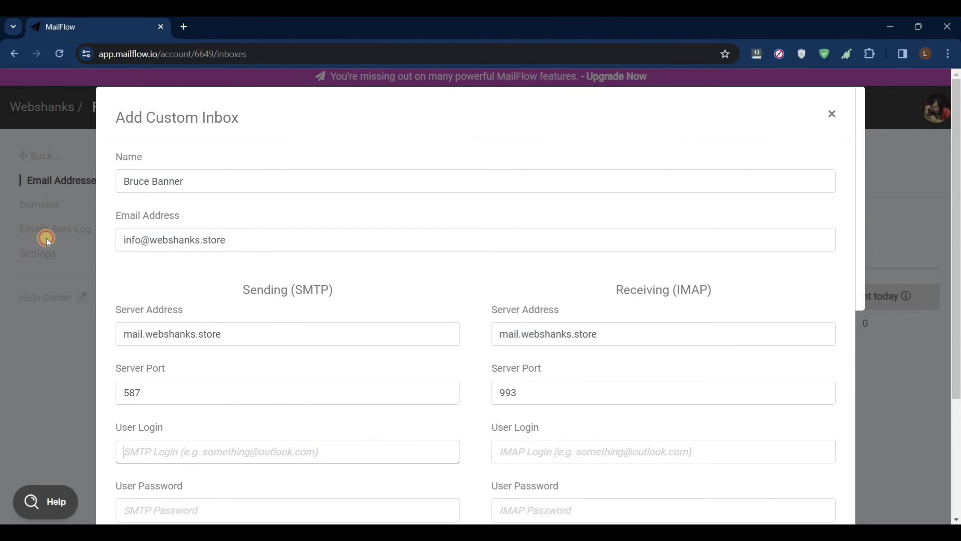
Use the inbox's email address as both logins and enter both account passwords
triple_click(175, 240)
key("ctrl+c")
left_click(208, 452)
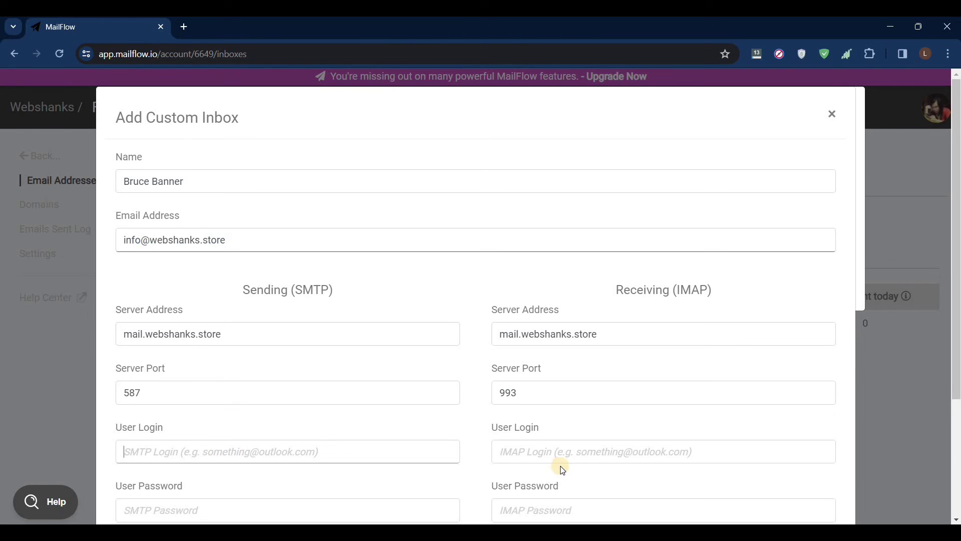
key("ctrl+v")
left_click(564, 453)
key("ctrl+v")
scroll(466, 403, "down", 1)
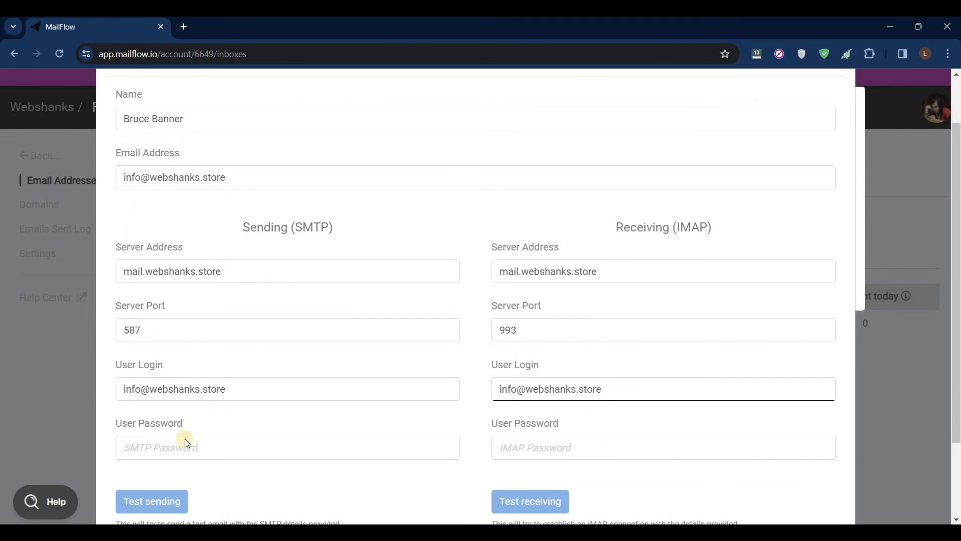
left_click(218, 449)
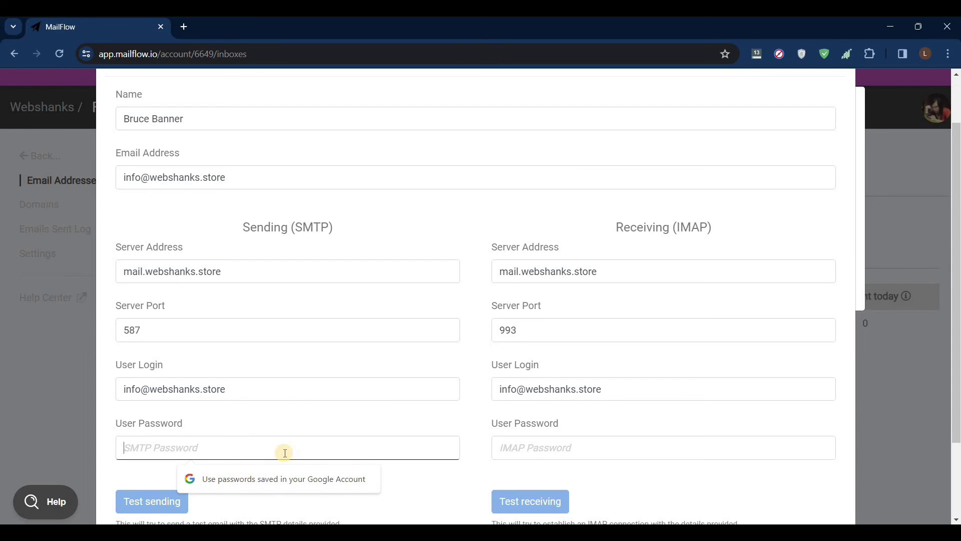
key("ctrl+v")
left_click(556, 451)
key("ctrl+v")
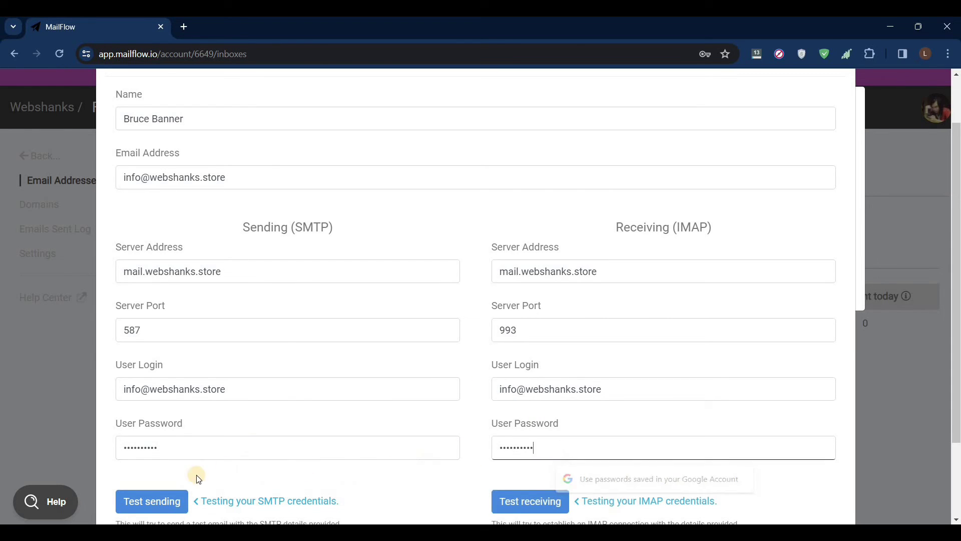
Run the sending and receiving tests and add the inbox once both pass
left_click(166, 494)
left_click(518, 503)
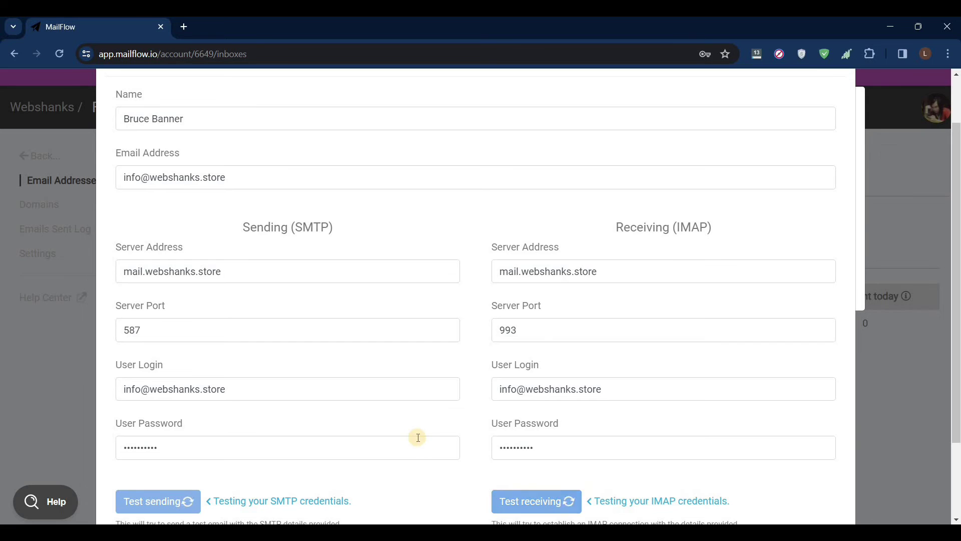
scroll(420, 440, "down", 1)
scroll(419, 440, "down", 2)
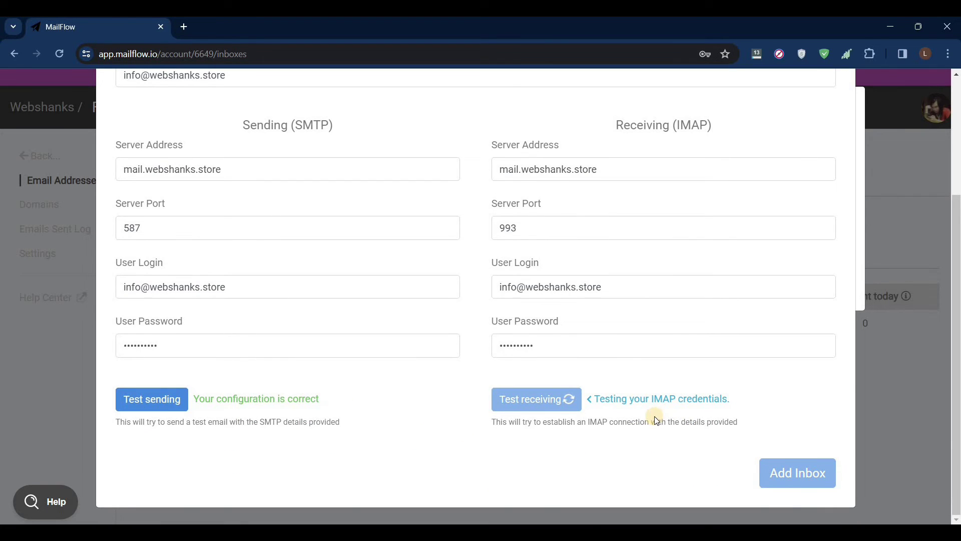
left_click(791, 478)
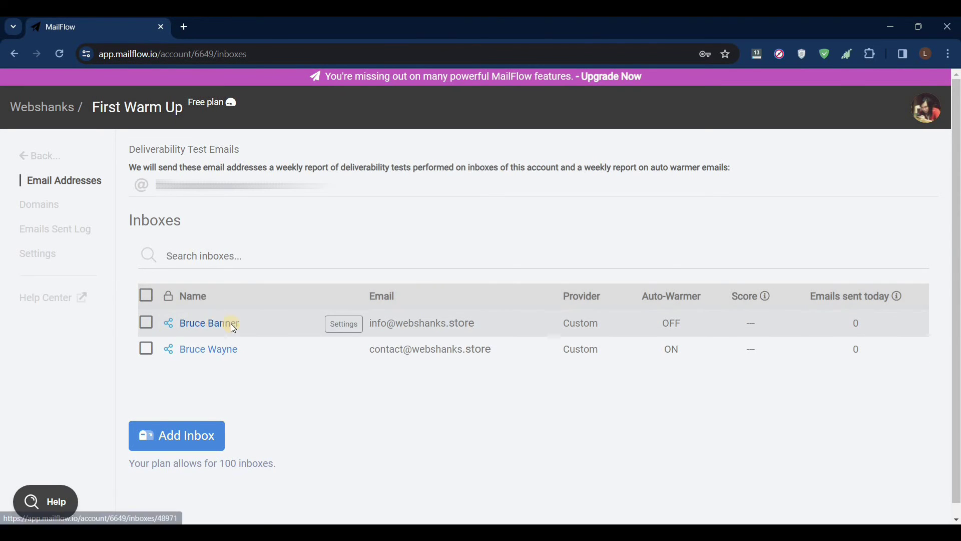
Open the new inbox's Auto-Warmer tab and its Join Auto-Warmer Group form
left_click(230, 323)
left_click(429, 203)
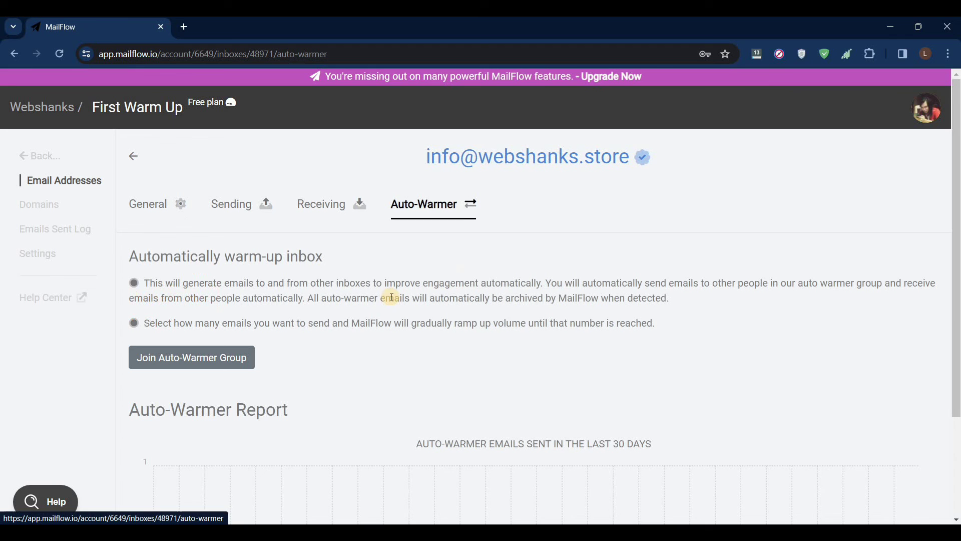
left_click_drag(219, 284, 393, 322)
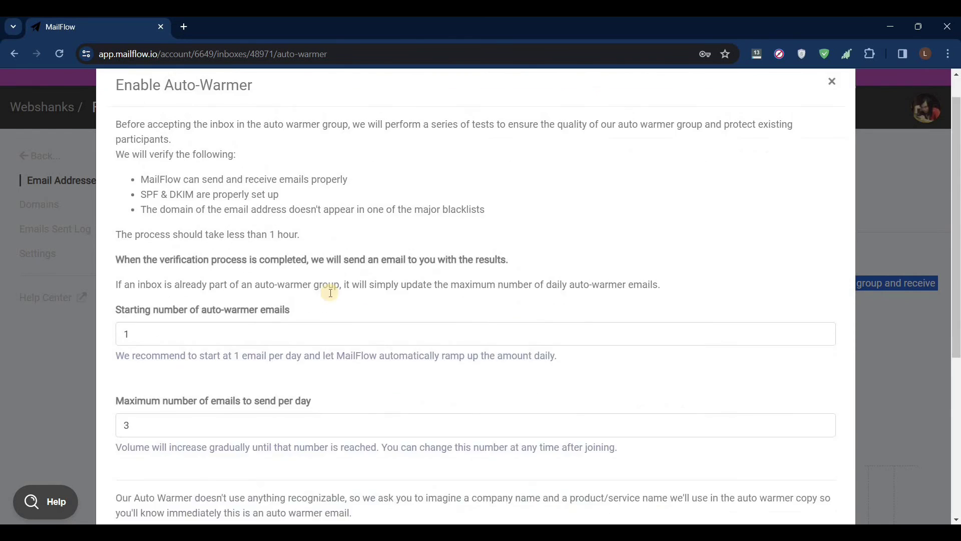
scroll(331, 286, "down", 5)
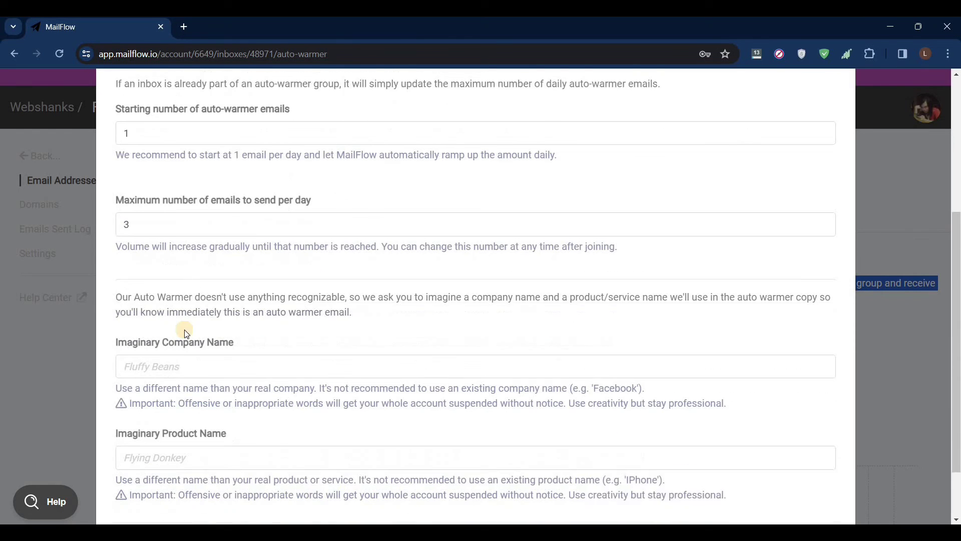
Enter Webshanks Pharma as imaginary company and Webshanks Diet Pills as imaginary product
left_click(188, 355)
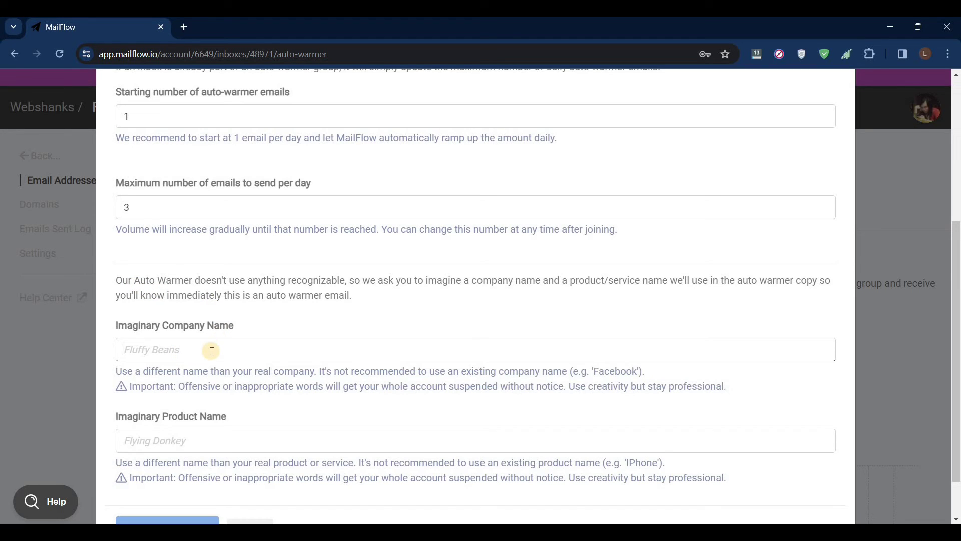
type("Webshanks Pharma")
left_click(177, 442)
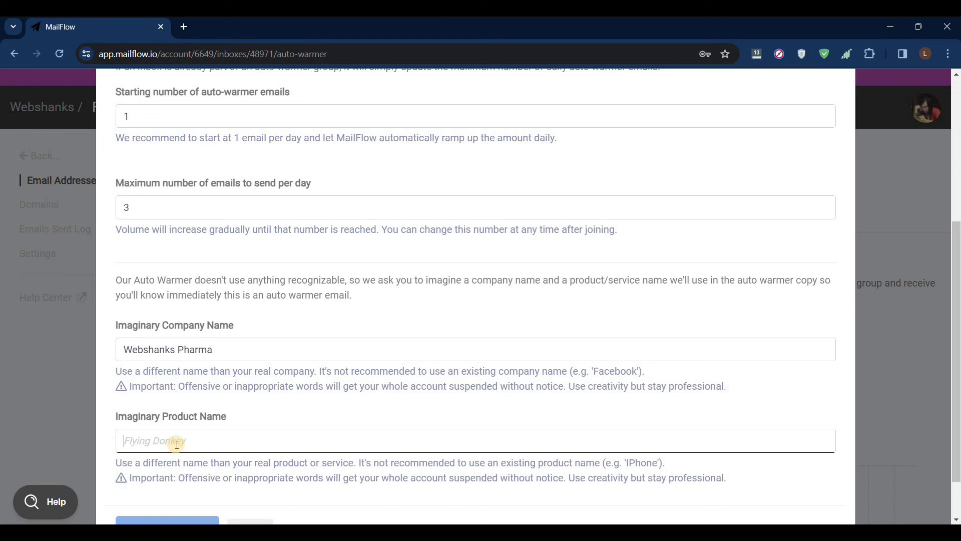
type("Webs")
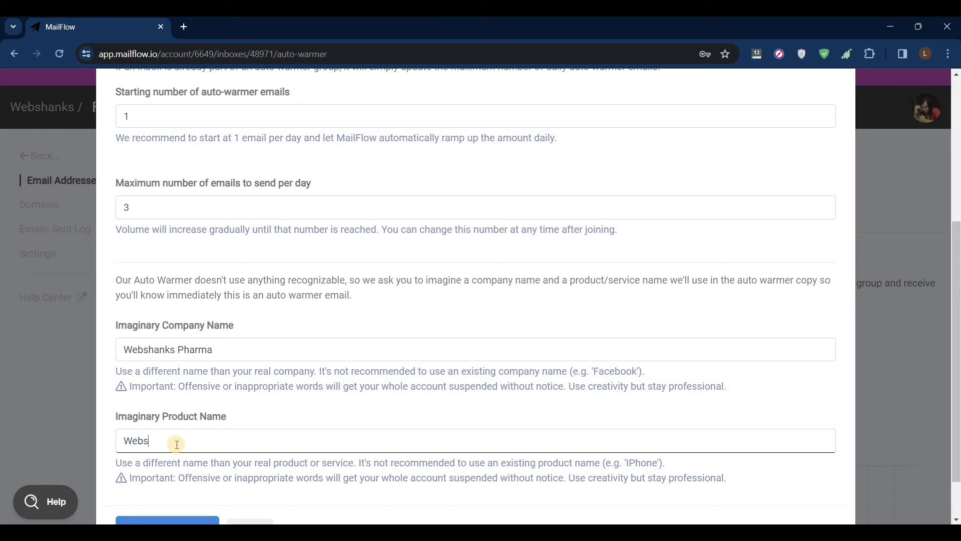
type("hanks Diet Pills")
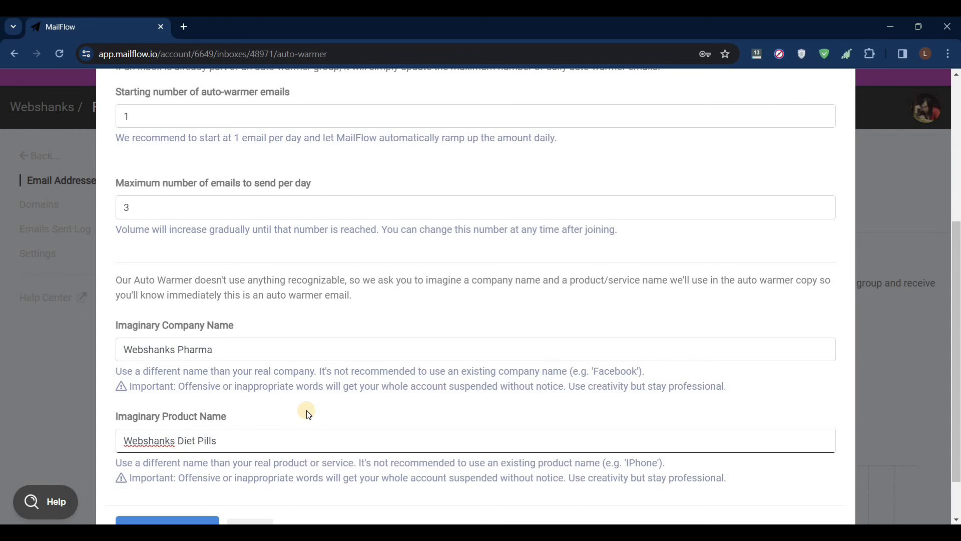
scroll(306, 411, "down", 2)
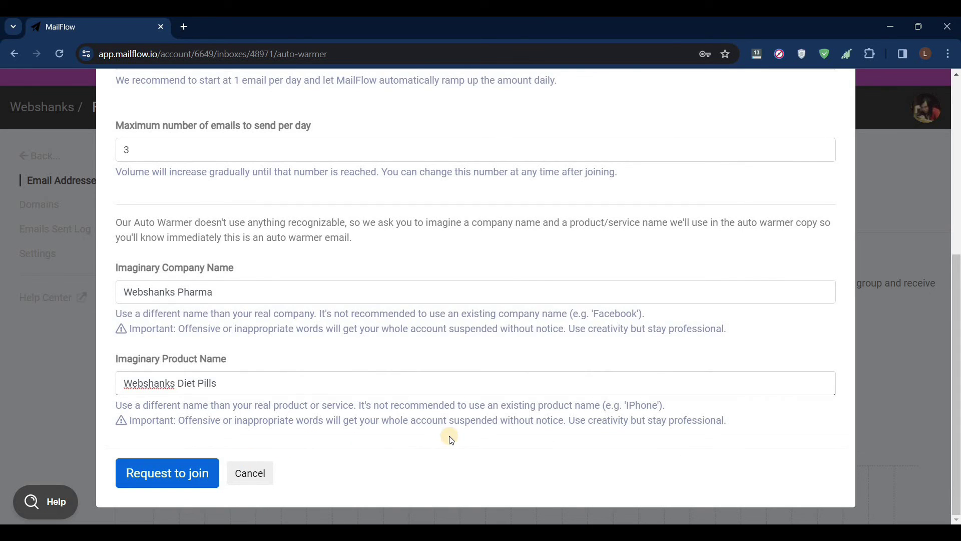
left_click(165, 470)
left_click(166, 469)
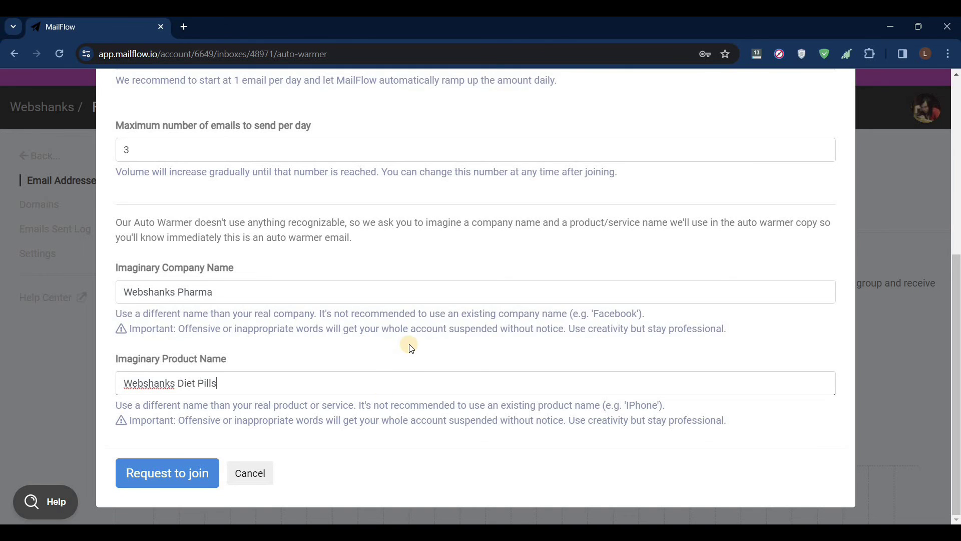
Send the second inbox's join request, retrying past the sync error until pending verification (about 1 hour) shows
left_click(189, 473)
left_click(185, 479)
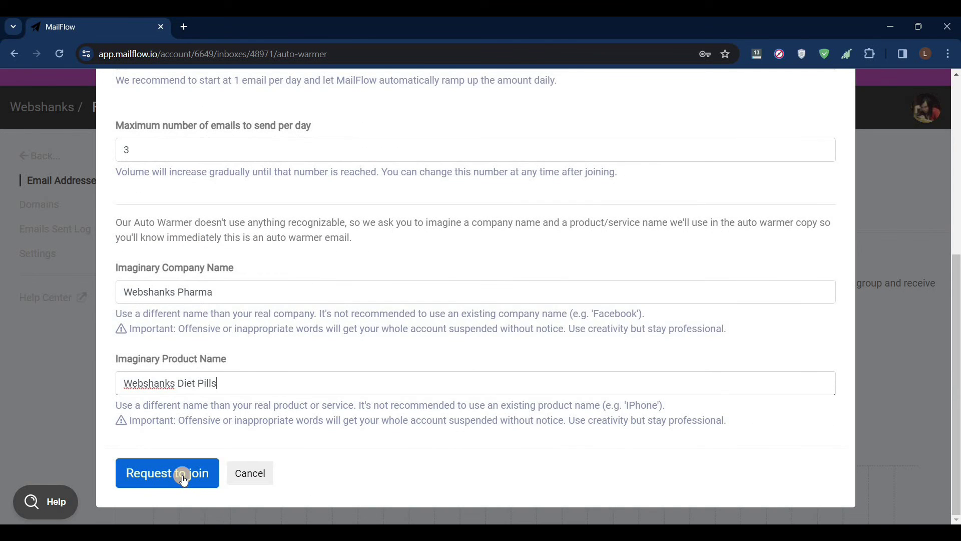
left_click_drag(579, 473, 632, 473)
left_click(564, 448)
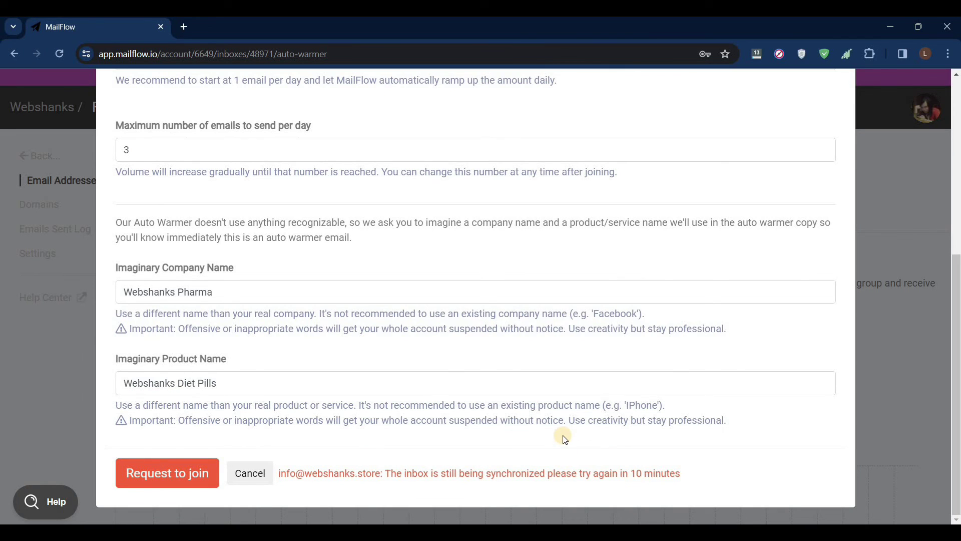
left_click(181, 484)
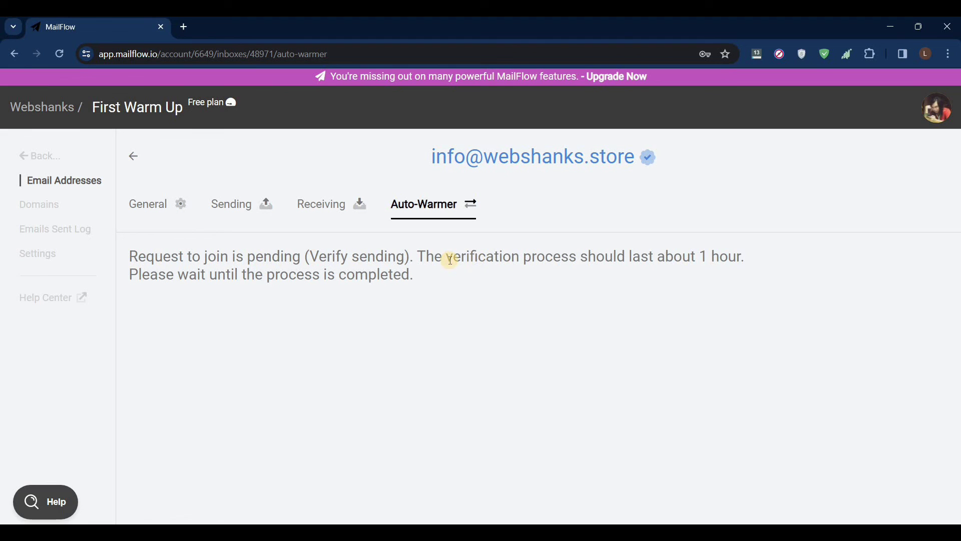
left_click_drag(570, 256, 737, 256)
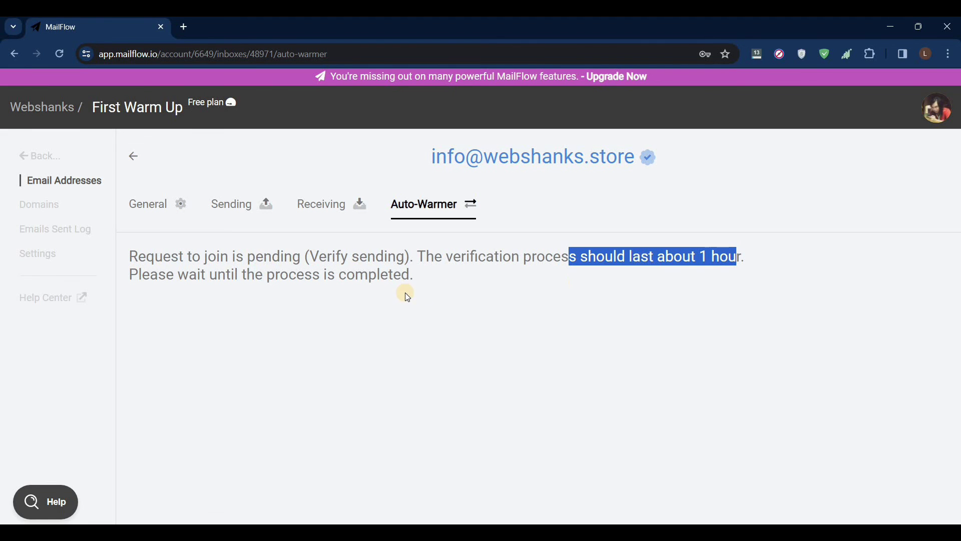
left_click(431, 281)
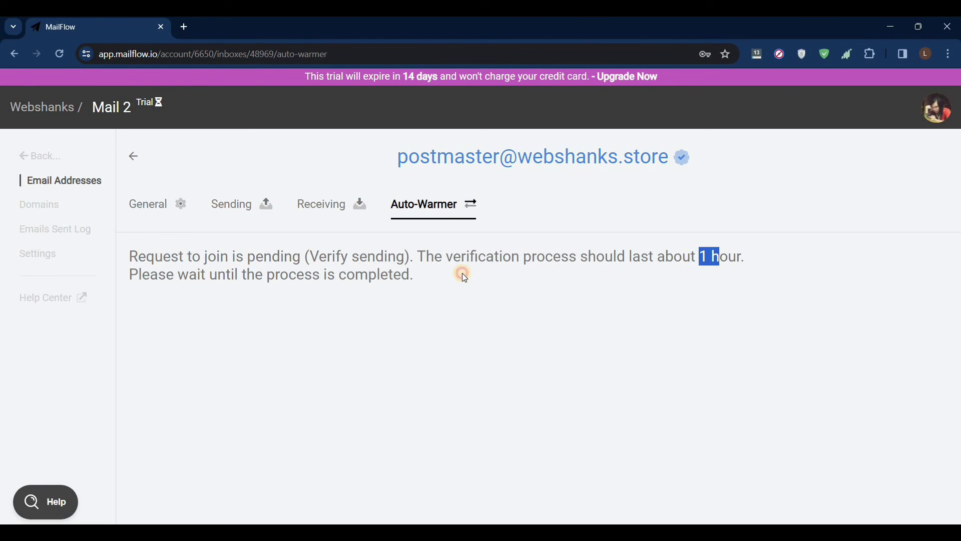
Check the pending verification message on the Mail 2 inbox's Auto-Warmer page
left_click(461, 272)
left_click_drag(448, 259, 449, 275)
left_click(449, 276)
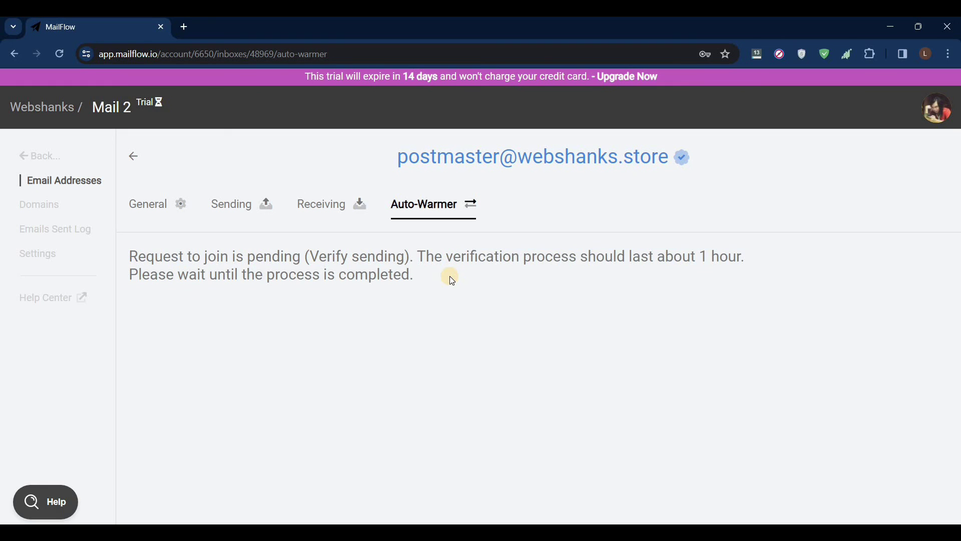